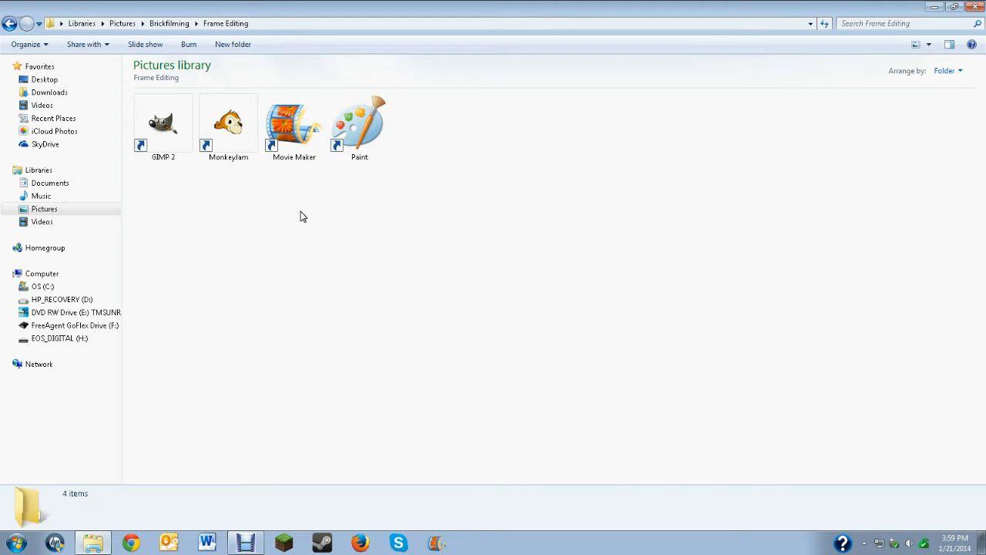
Open Movie Maker and go through the five walking frames on the storyboard one after another
click(299, 138)
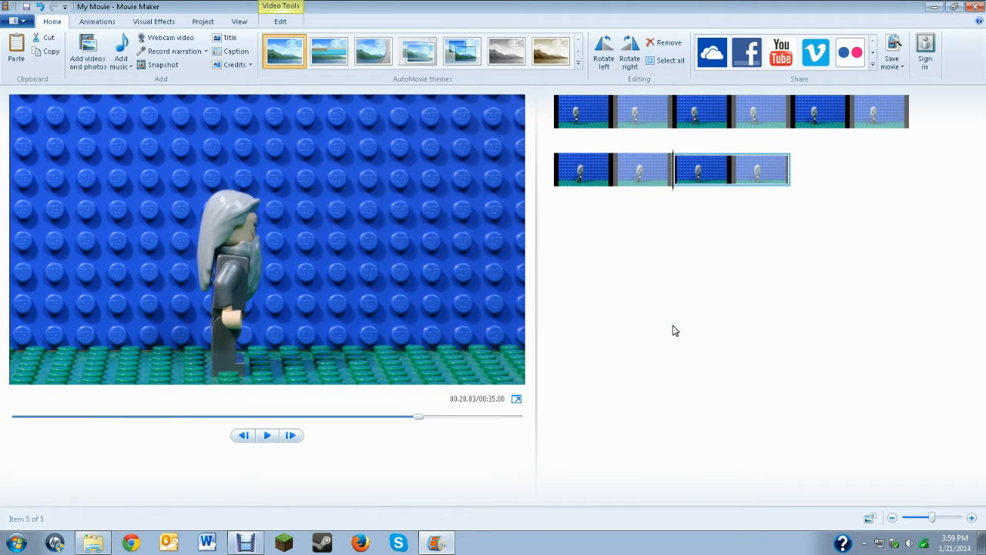
click(641, 125)
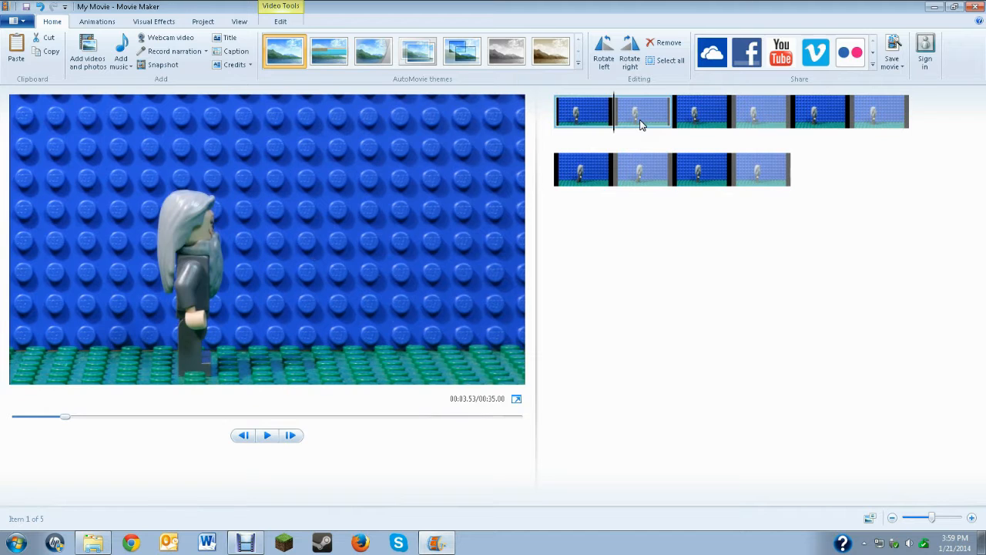
click(727, 121)
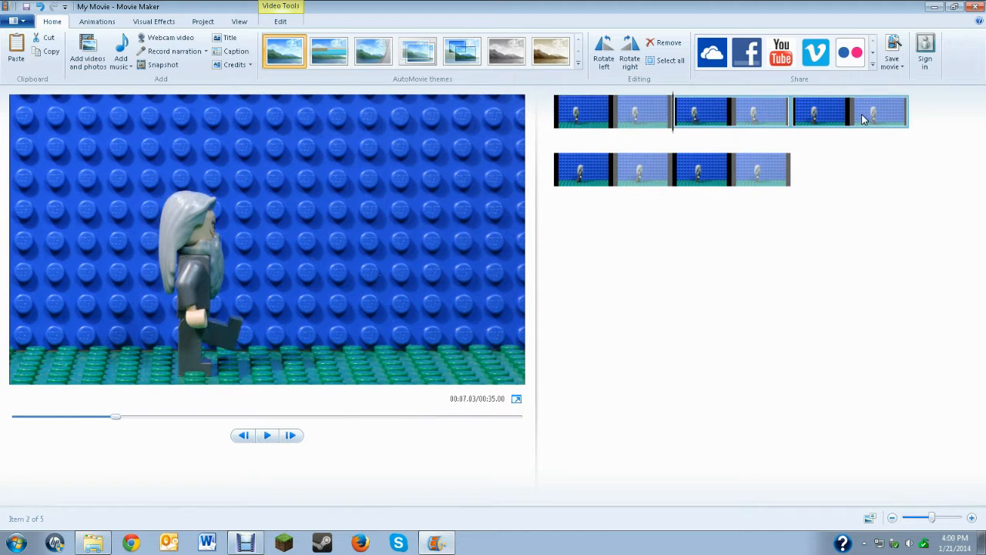
click(864, 116)
click(656, 158)
click(724, 178)
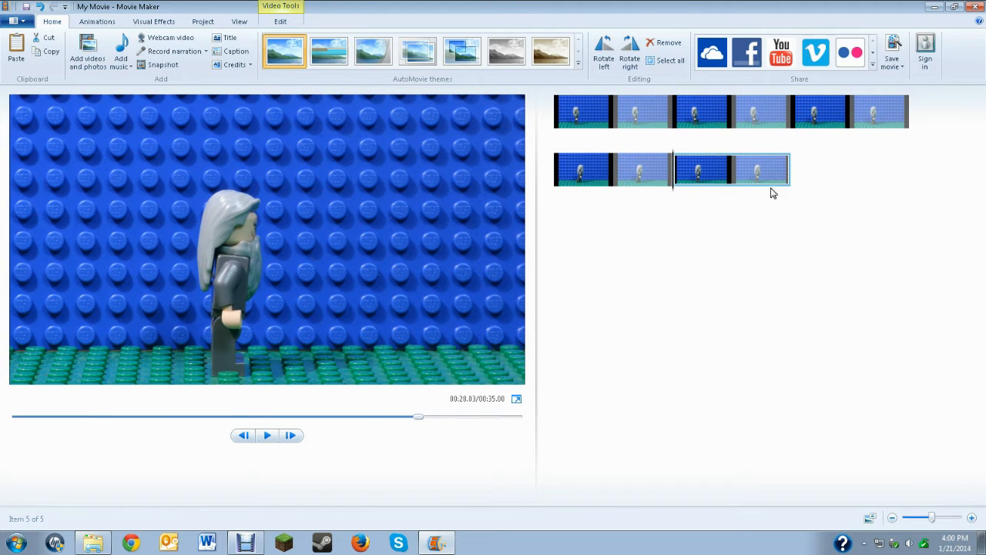
Set the duration of all five frames to 0.08 seconds and play the sequence from the start
key(ctrl+a)
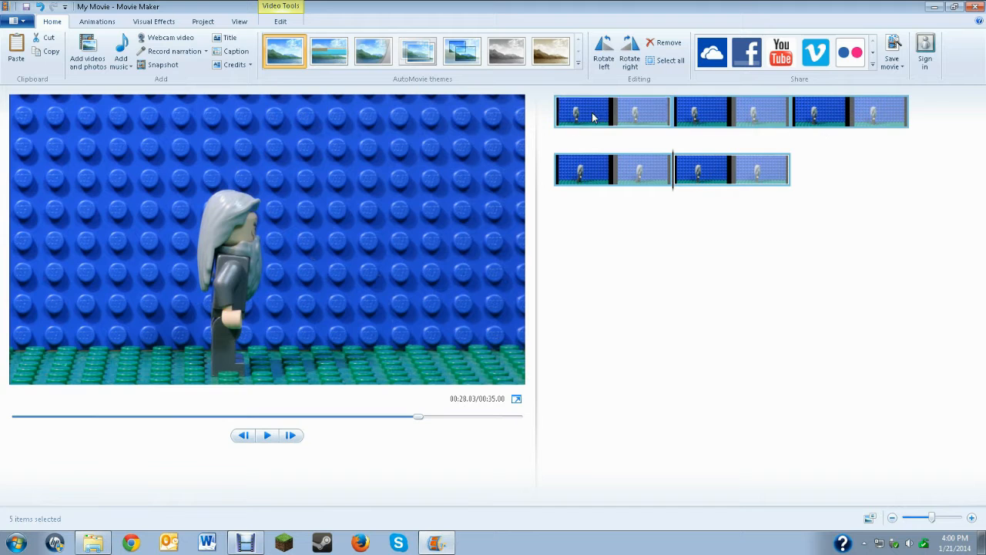
click(287, 23)
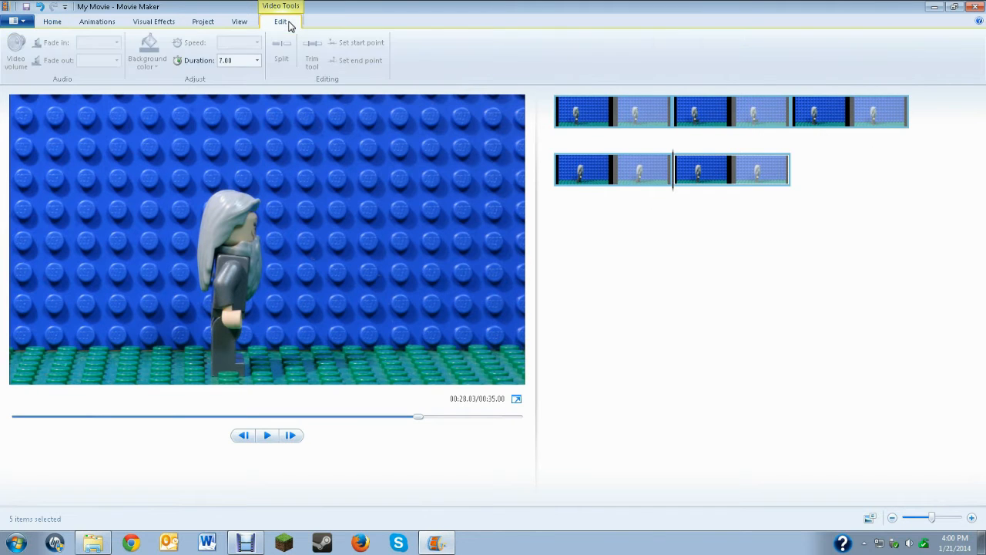
click(251, 62)
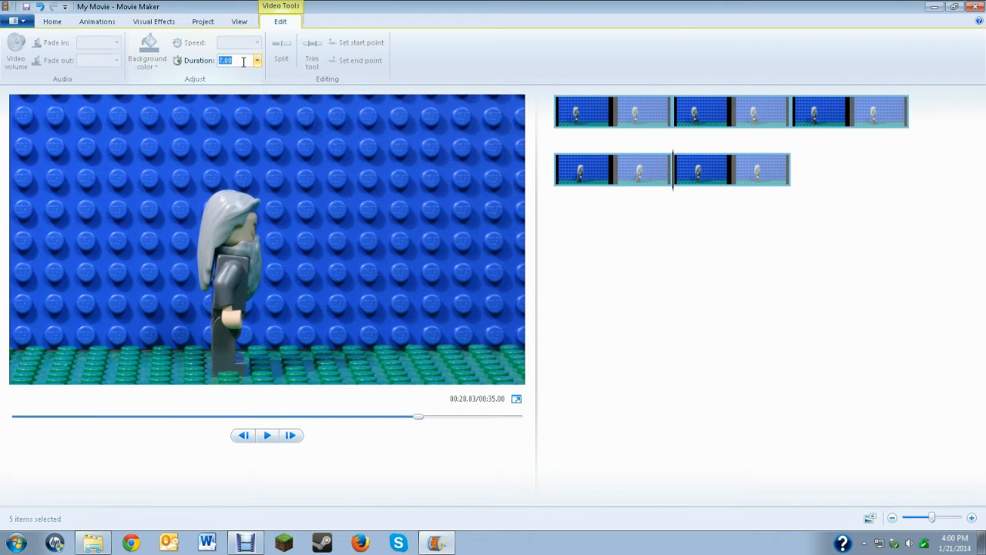
text(.0)
key(Return)
click(560, 108)
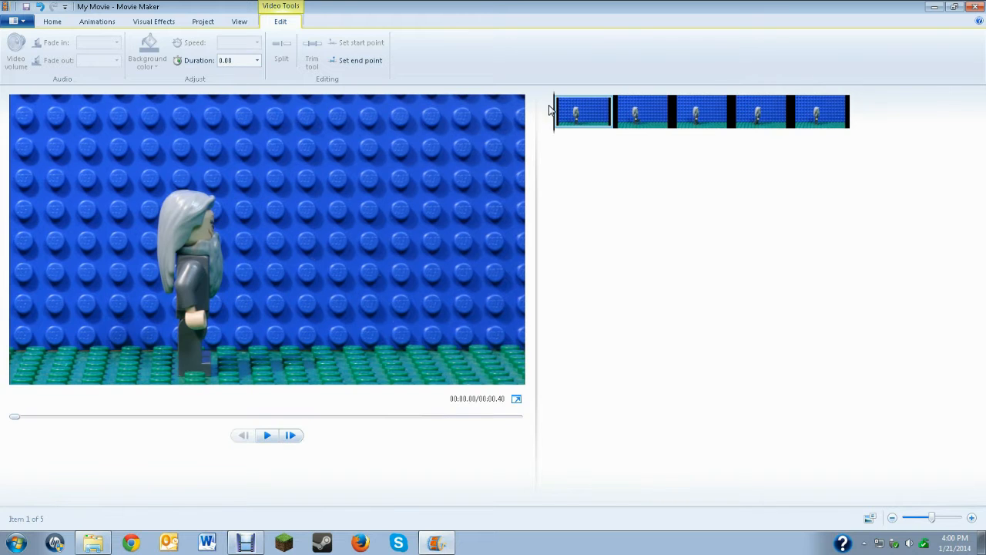
key(space)
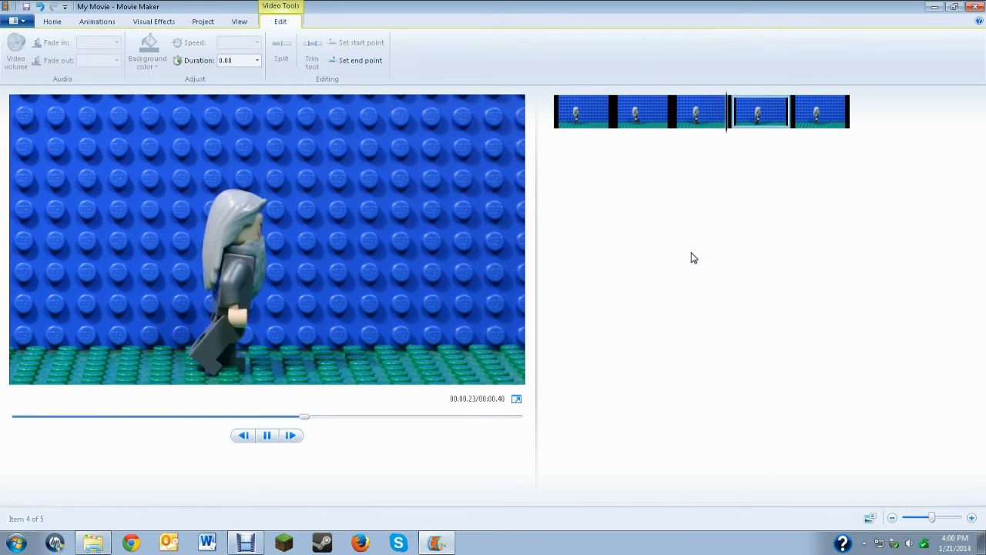
Set the first frame's duration to 1.00 second and play the animation from the beginning
click(591, 116)
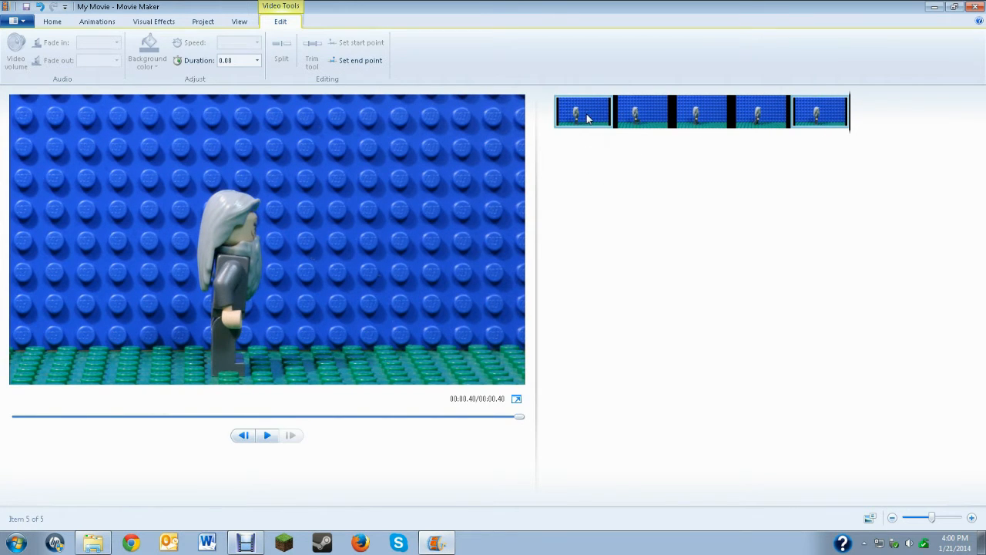
click(235, 60)
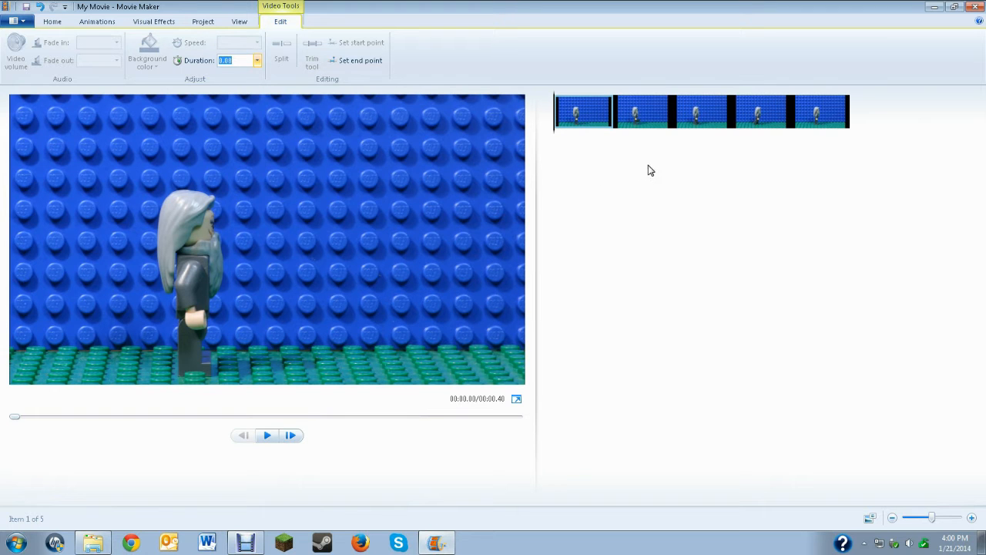
click(835, 115)
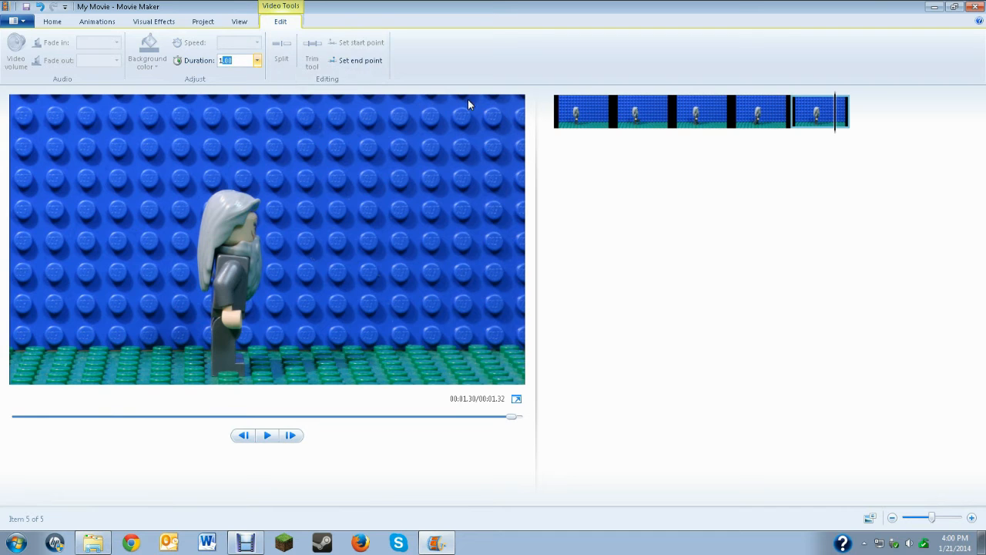
click(571, 110)
key(space)
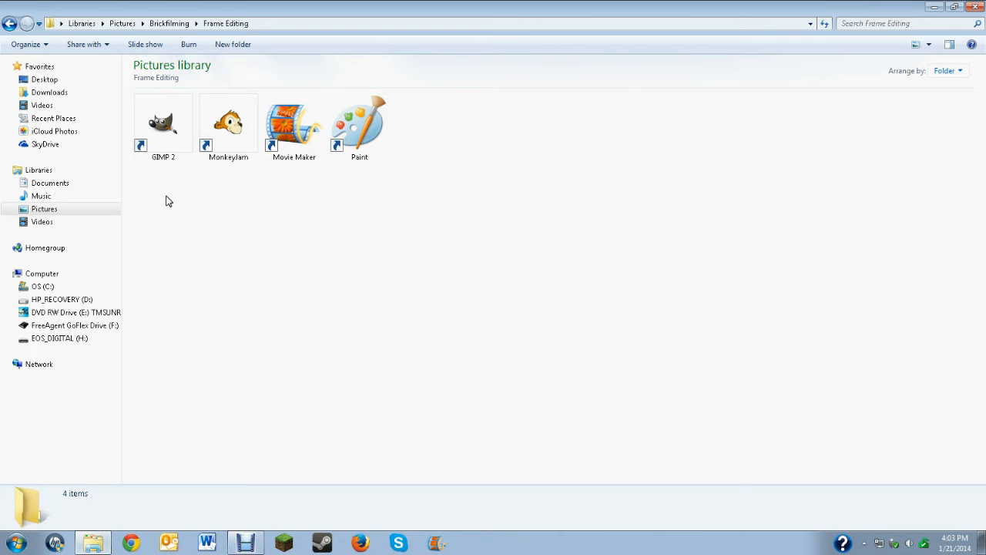
Launch GIMP 2 from the Frame Editing folder and move the Layers dialog beside the Toolbox
click(164, 138)
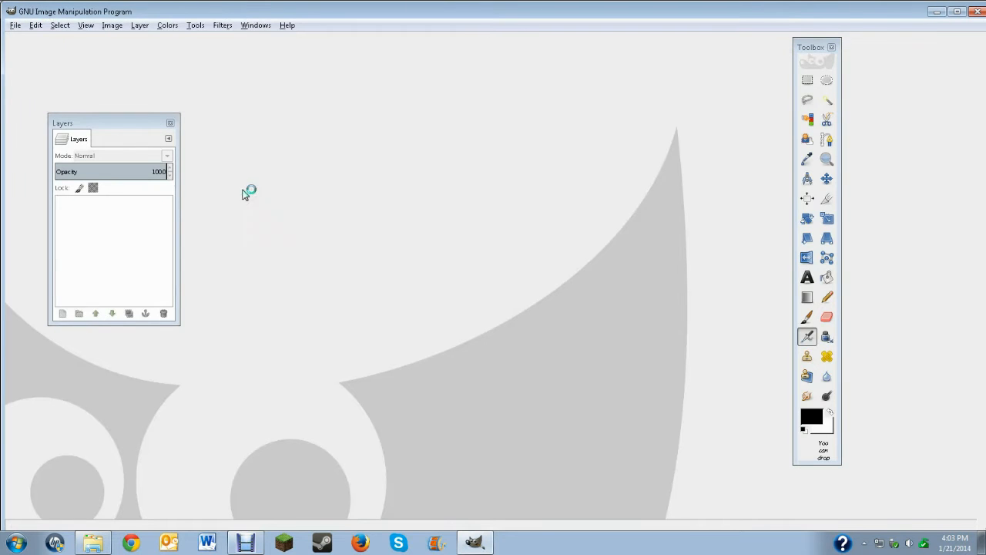
drag(138, 122, 734, 113)
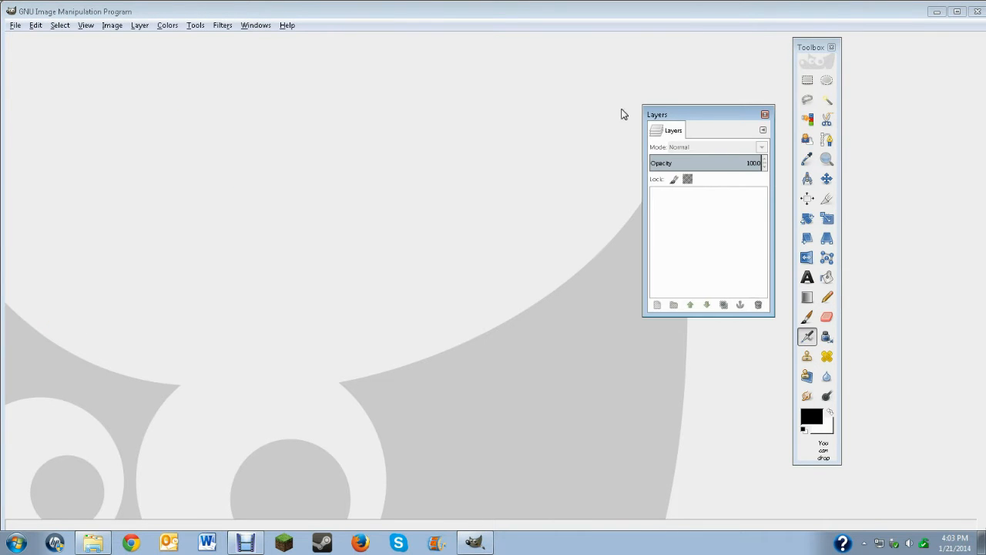
Open the recently used images IMG_3592.JPG and IMG_3593.JPG as layers of one image
click(15, 26)
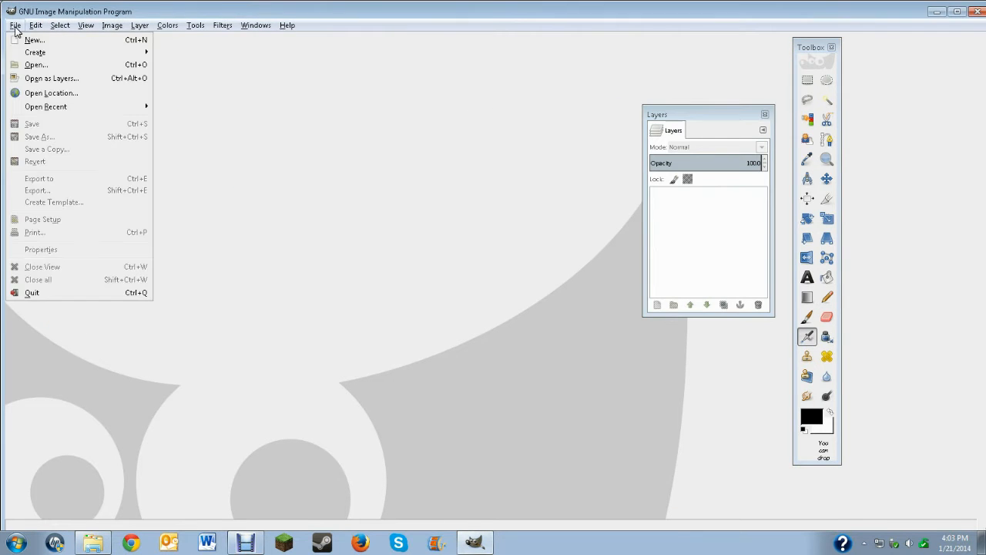
click(89, 80)
click(132, 90)
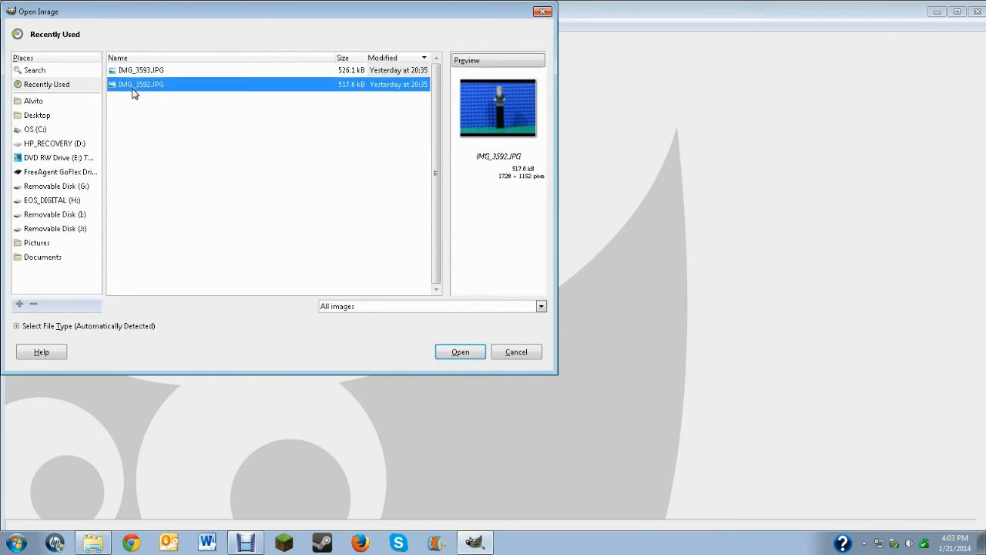
click(140, 73)
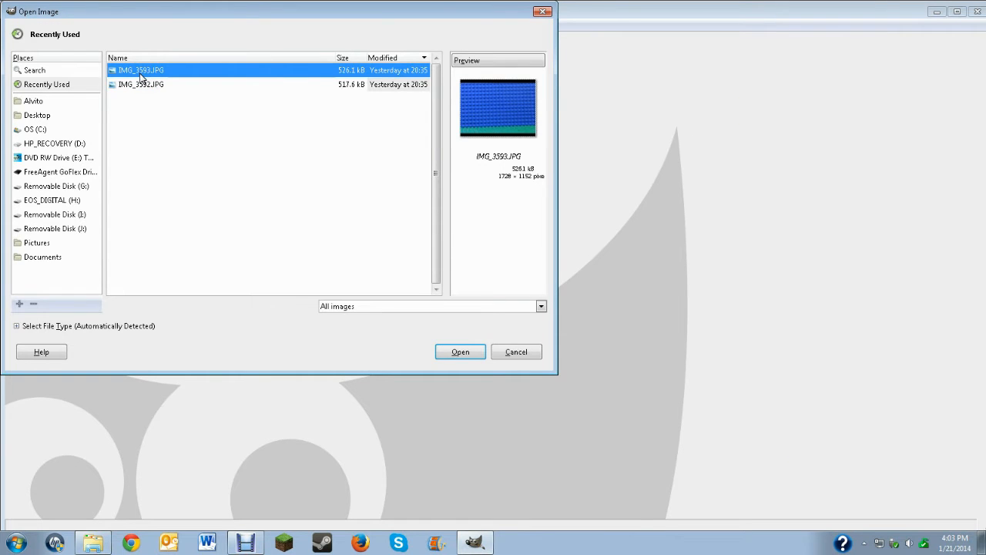
shift+click(136, 85)
click(461, 354)
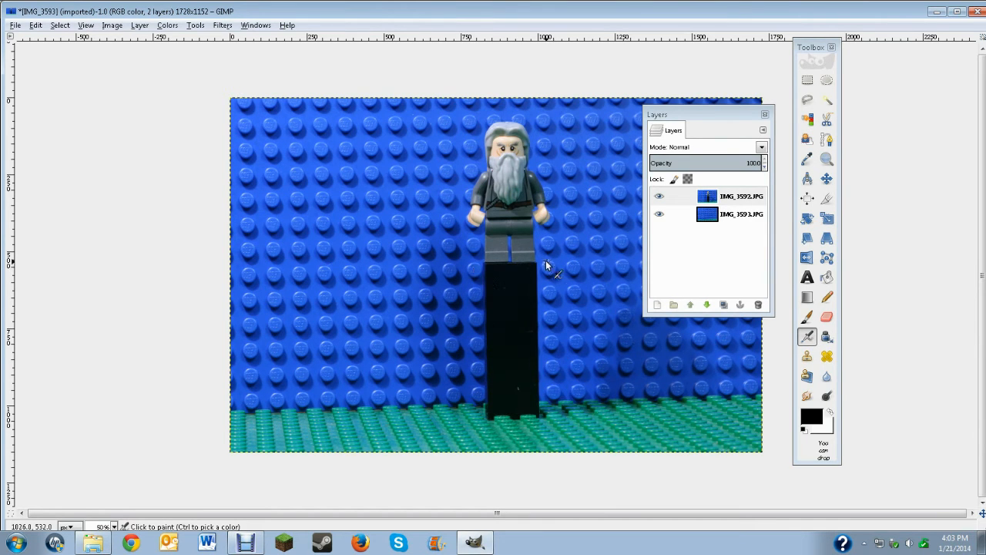
Select the IMG_3593.JPG layer and temporarily hide the IMG_3592.JPG layer to view the empty background
click(746, 215)
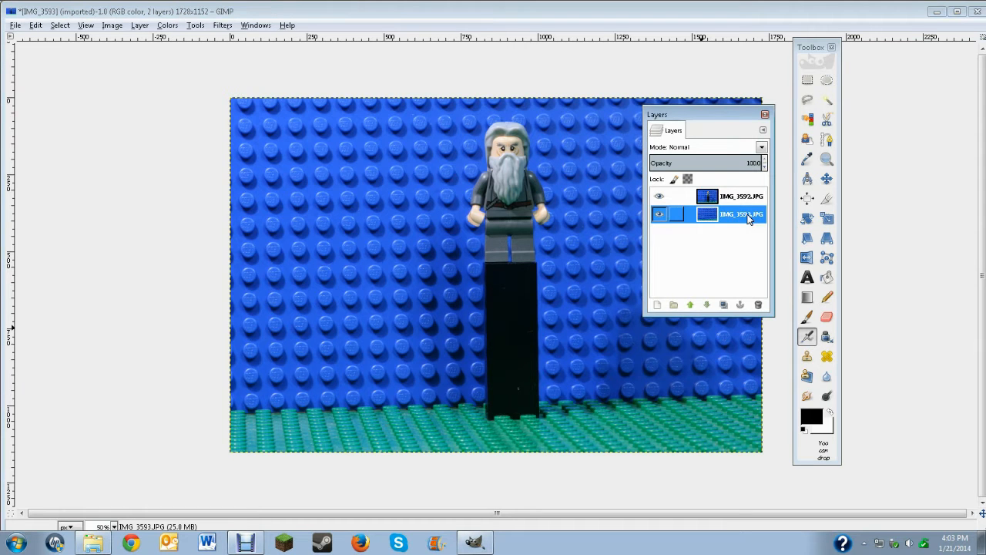
click(659, 197)
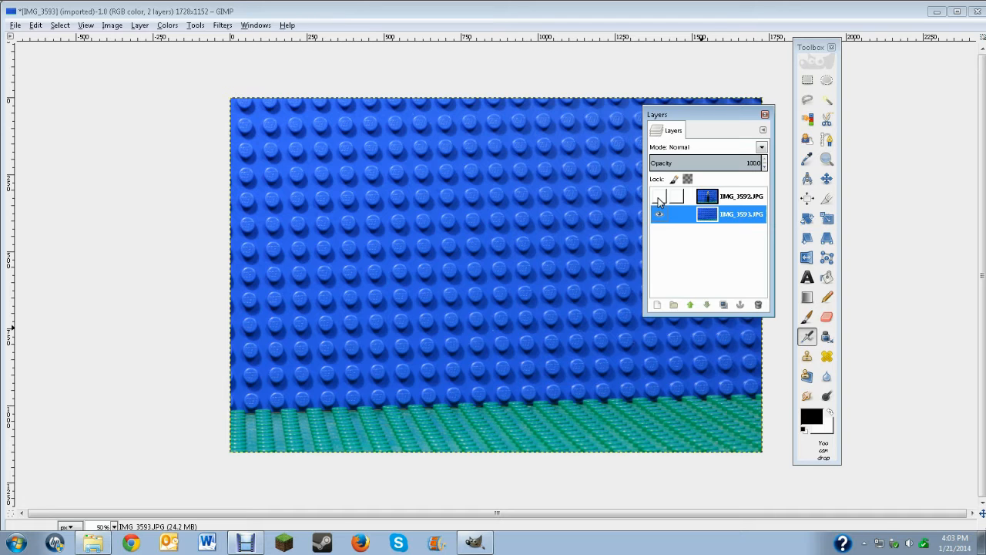
click(659, 197)
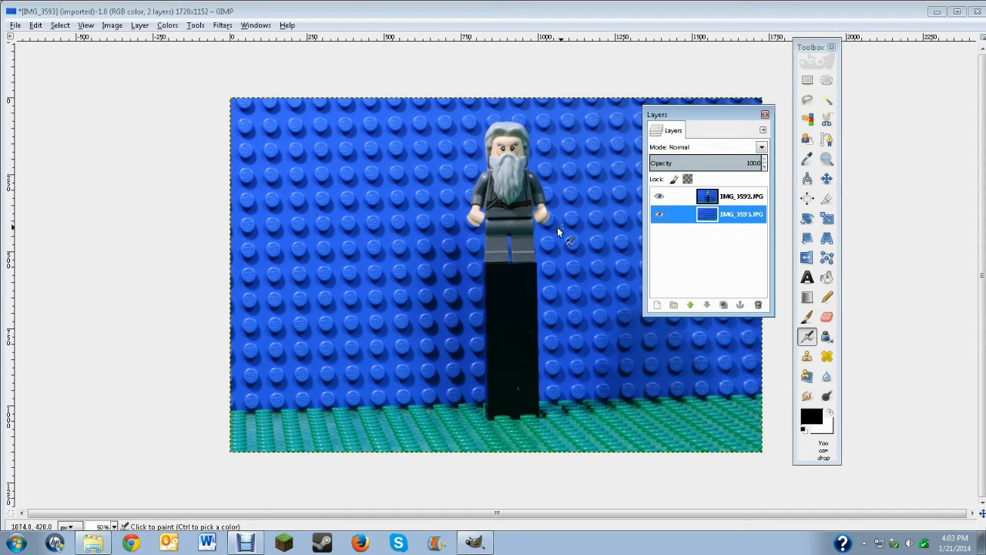
Add an alpha channel to the IMG_3593.JPG layer
right_click(475, 231)
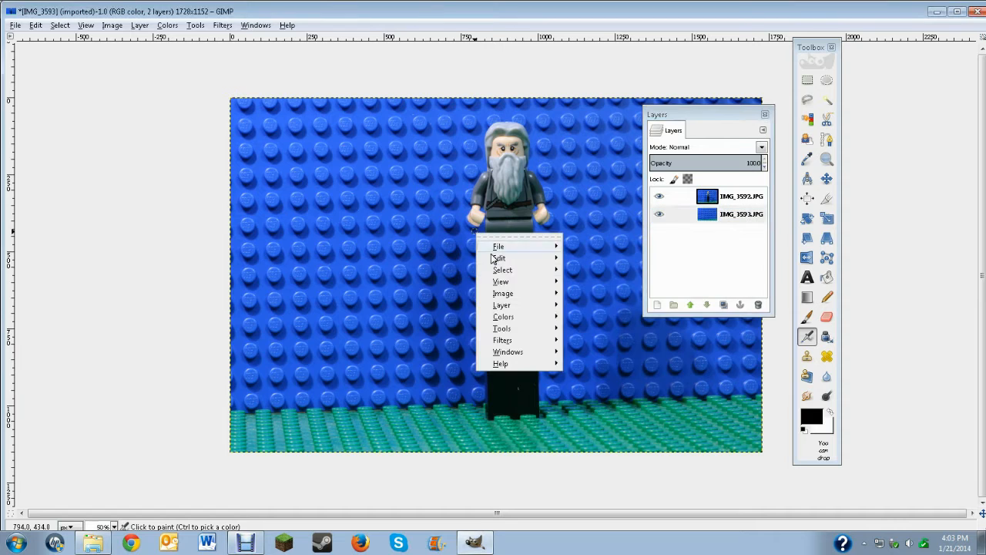
mouse_move(531, 331)
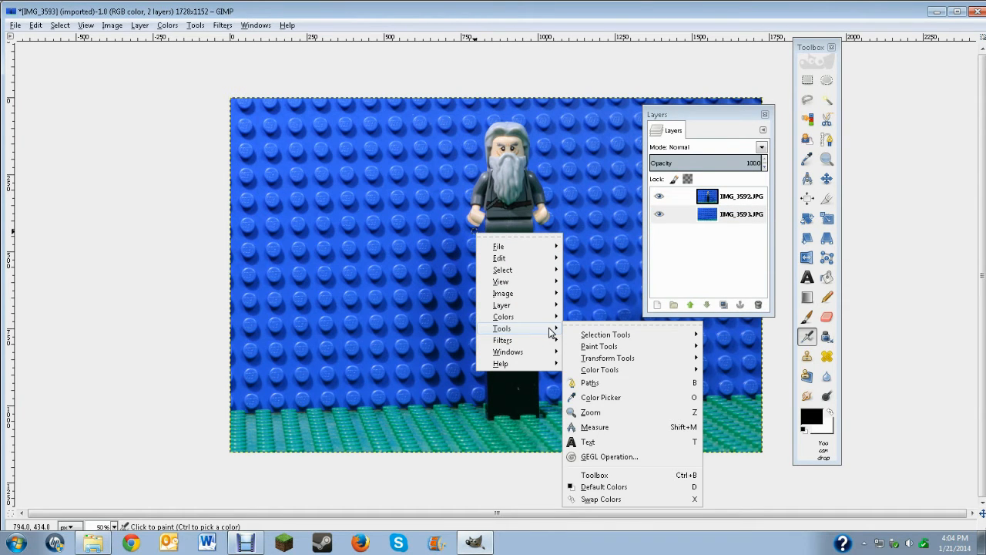
mouse_move(557, 308)
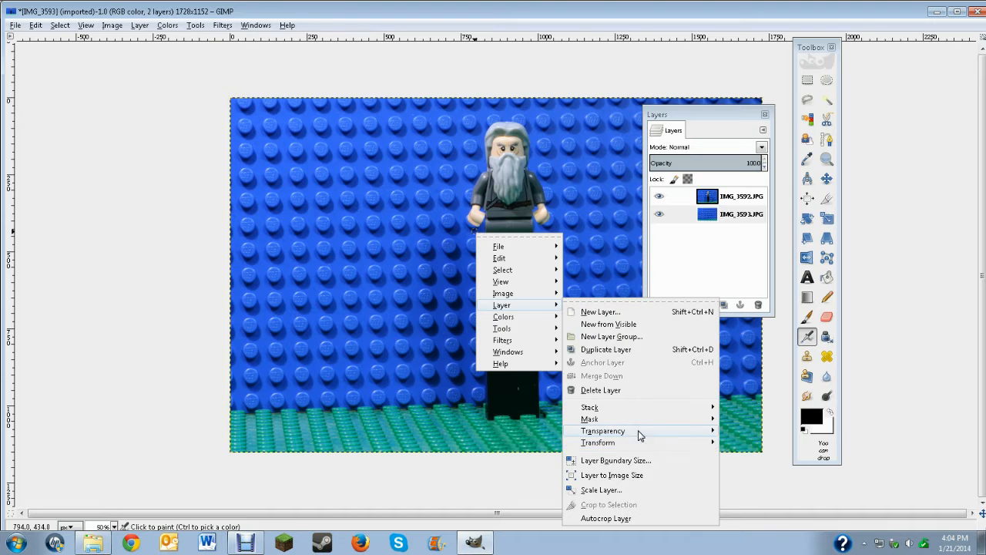
mouse_move(639, 433)
click(745, 440)
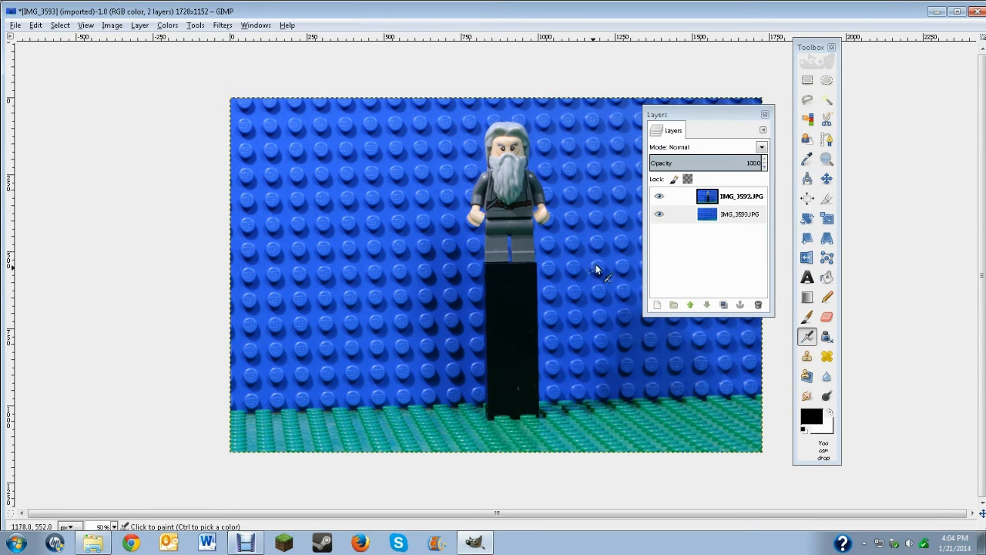
Outline the minifigure without its black support on the IMG_3592.JPG layer at 200% zoom, using Free Select and starting at the feet
click(807, 102)
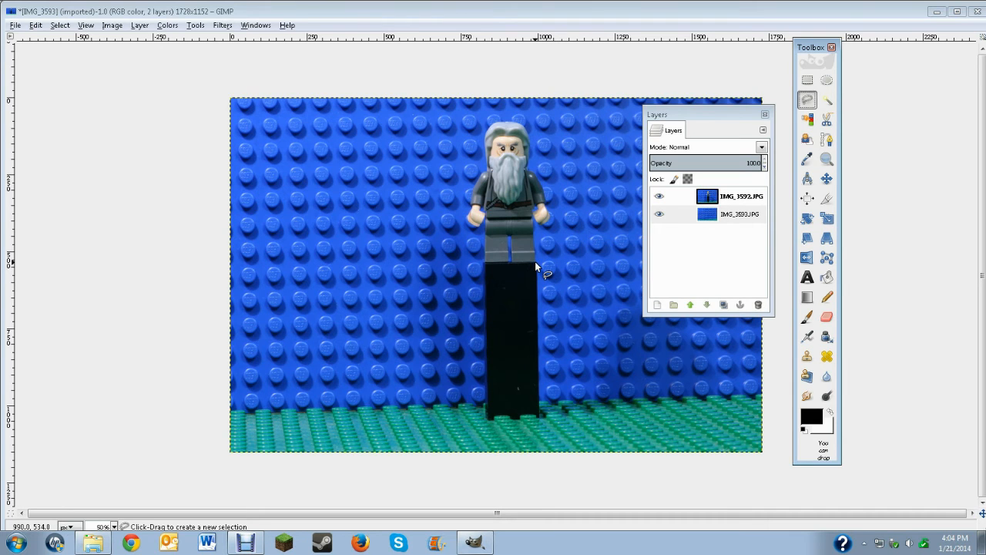
click(742, 202)
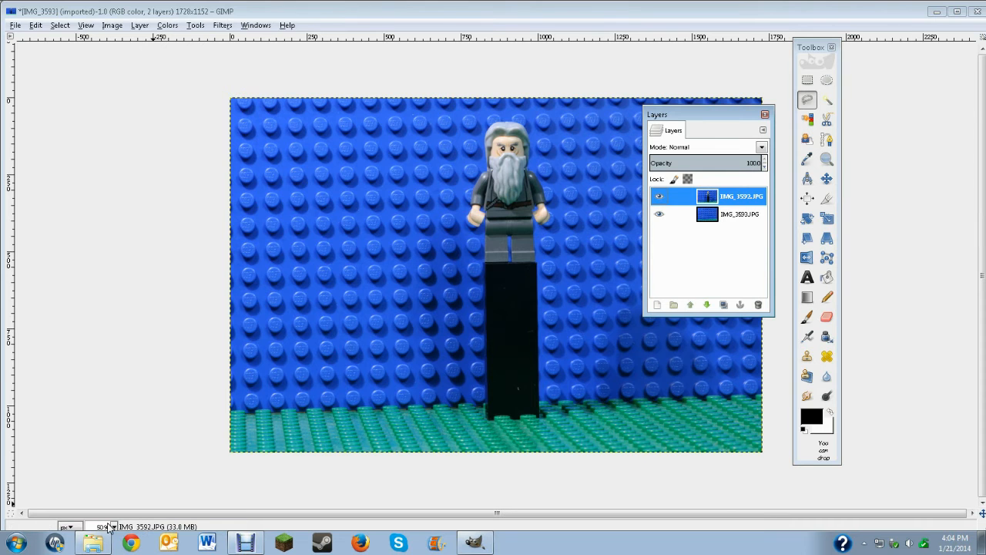
click(111, 526)
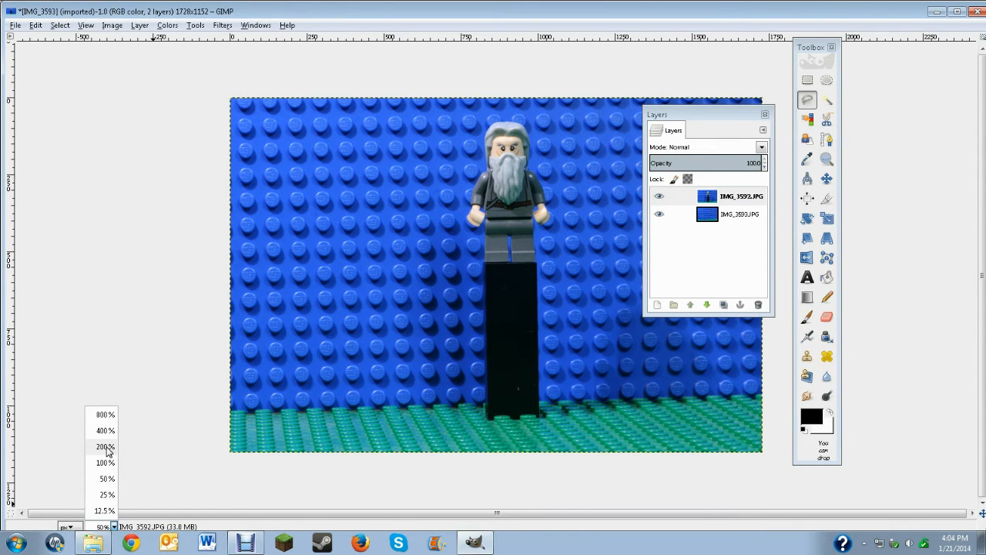
click(107, 447)
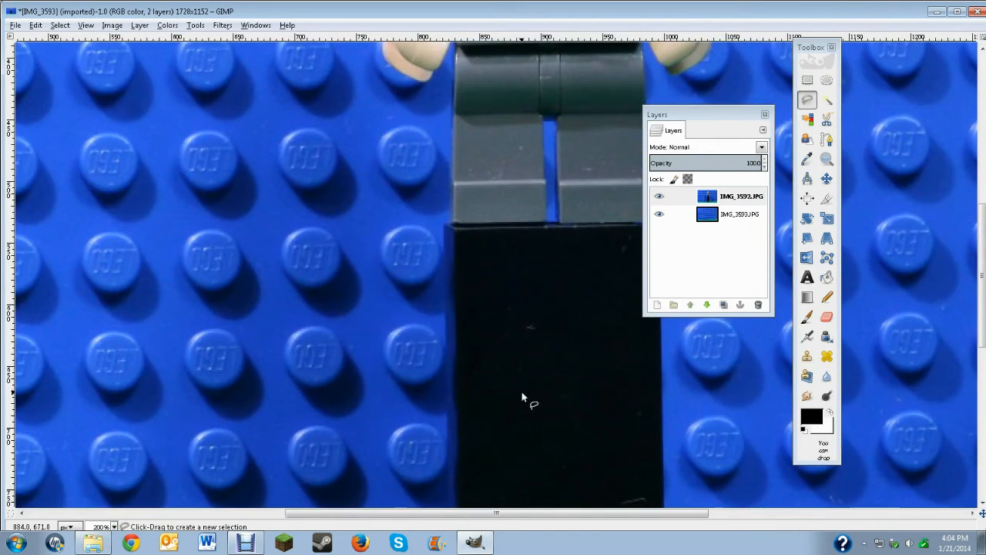
scroll(521, 393, up, 5)
scroll(615, 388, down, 5)
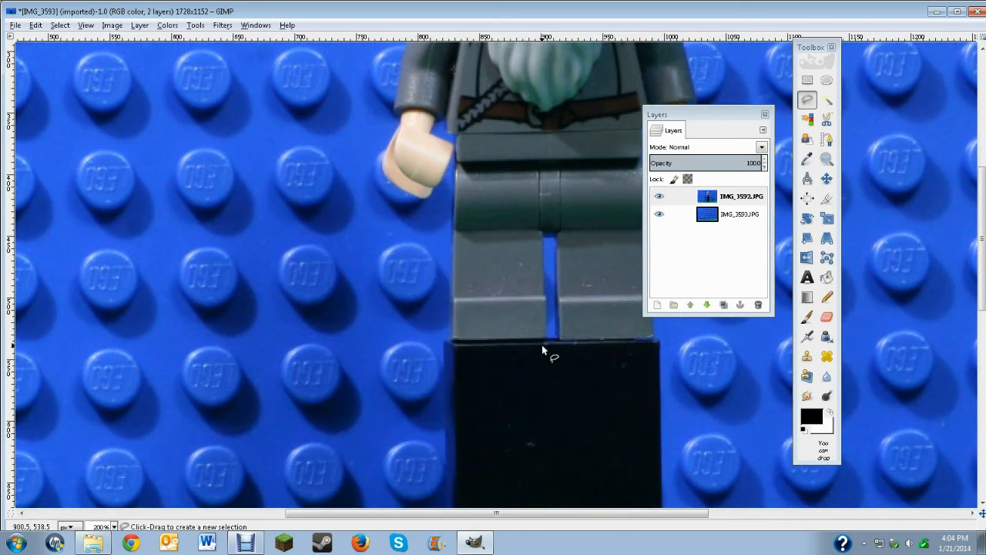
click(543, 341)
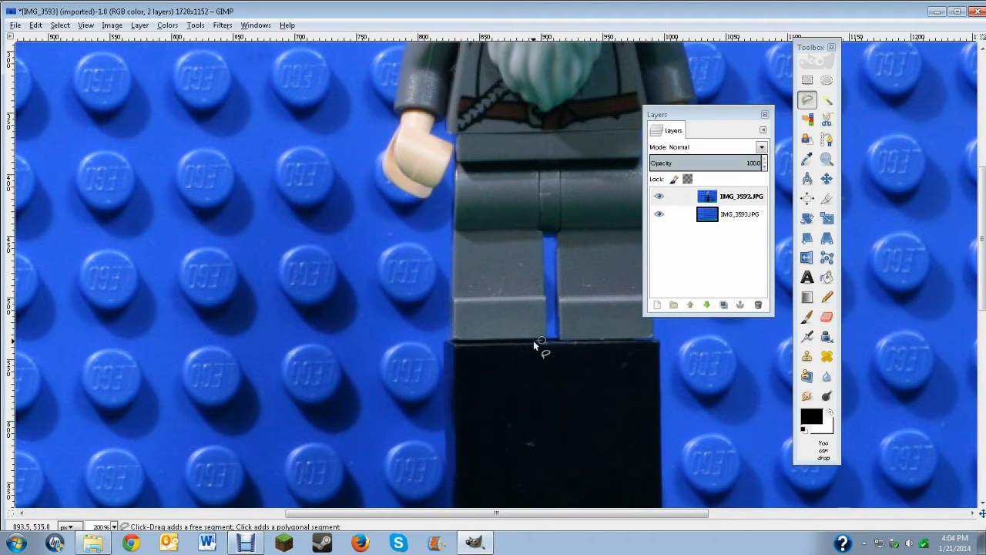
click(448, 337)
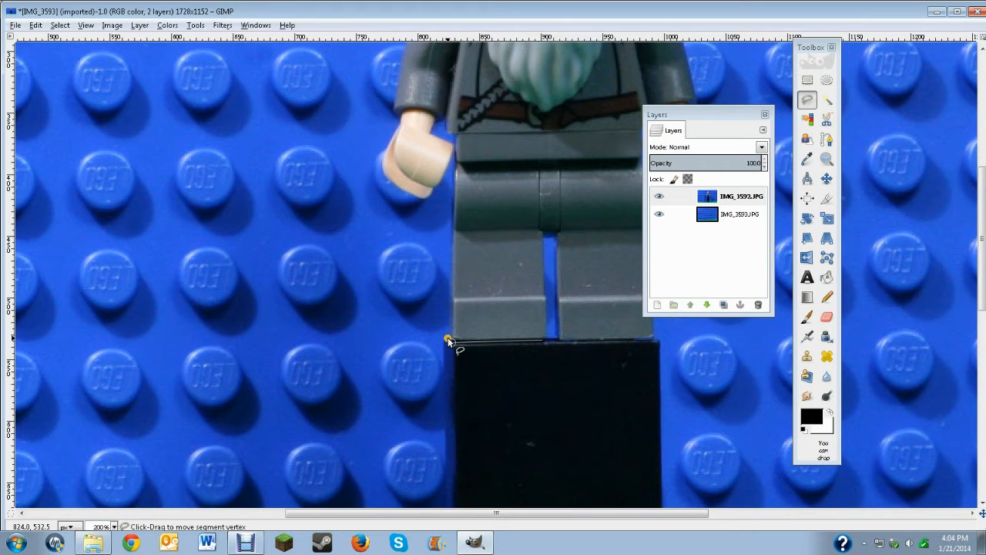
click(454, 167)
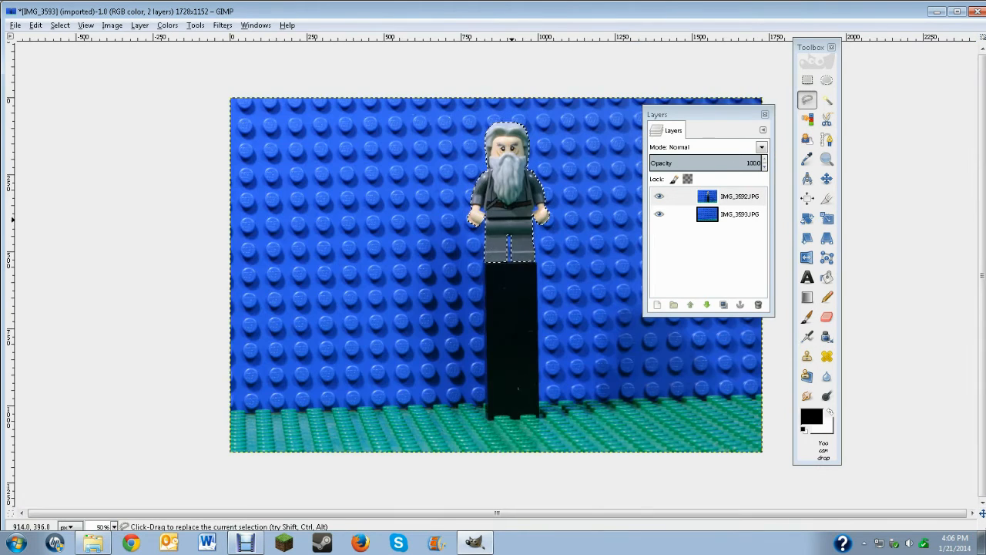
Invert the minifigure selection and delete everything outside the figure on the IMG_3592.JPG layer
right_click(505, 206)
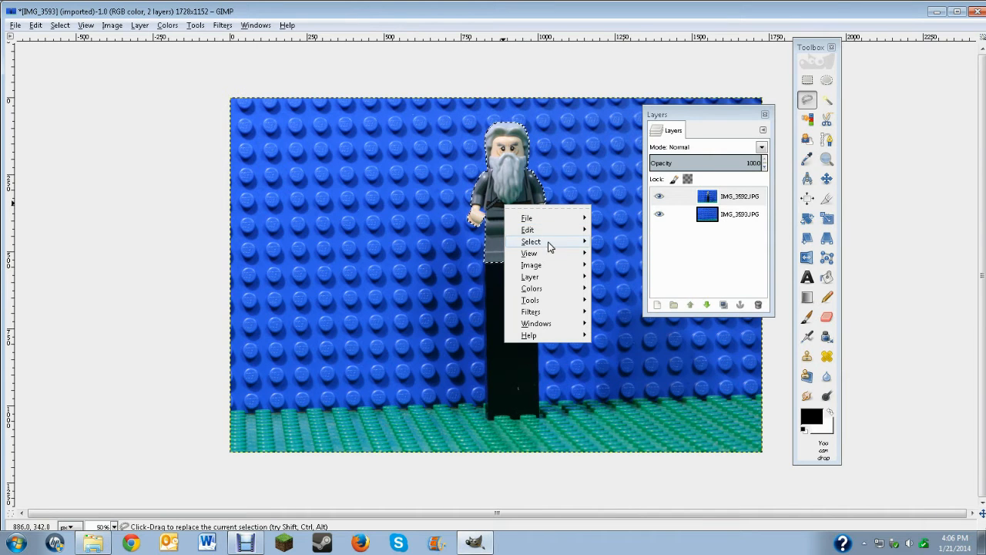
mouse_move(548, 242)
click(645, 277)
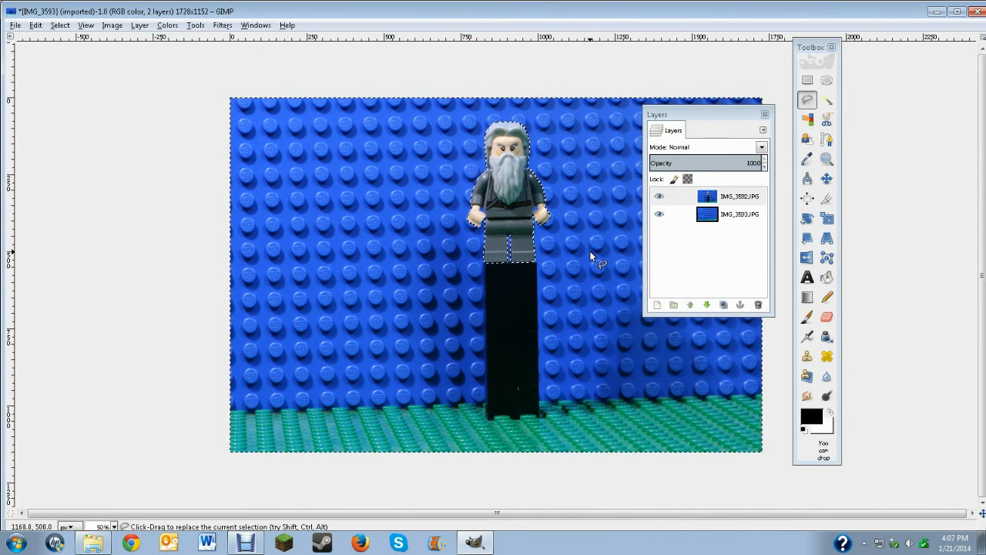
key(Delete)
Move the Layers dialog clear of the image and remove the current selection
drag(698, 118, 983, 111)
right_click(588, 169)
mouse_move(637, 204)
click(698, 231)
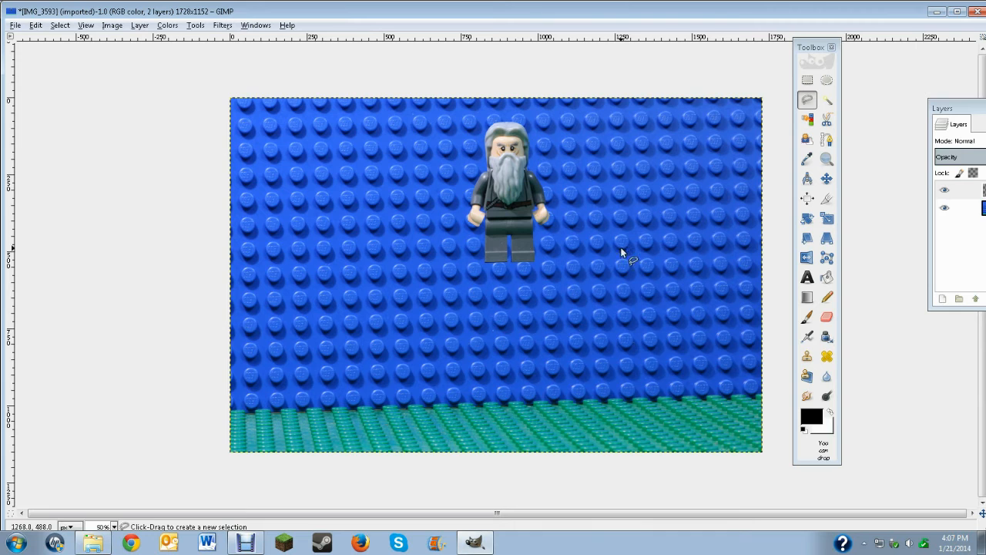
Move the cut-out minifigure down and slightly left over the background, and rotate its layer by 65.40 degrees
click(826, 178)
drag(519, 192, 501, 237)
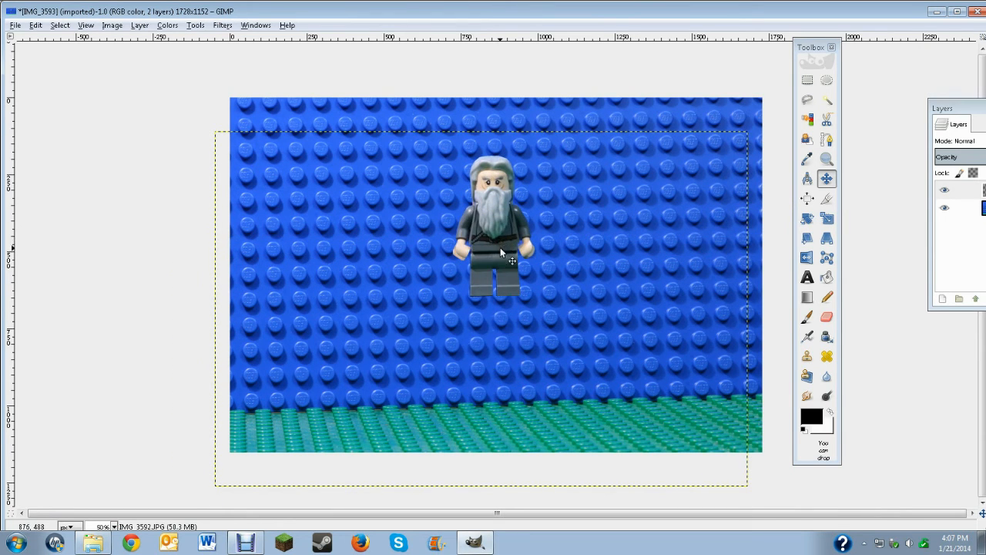
click(807, 218)
click(490, 195)
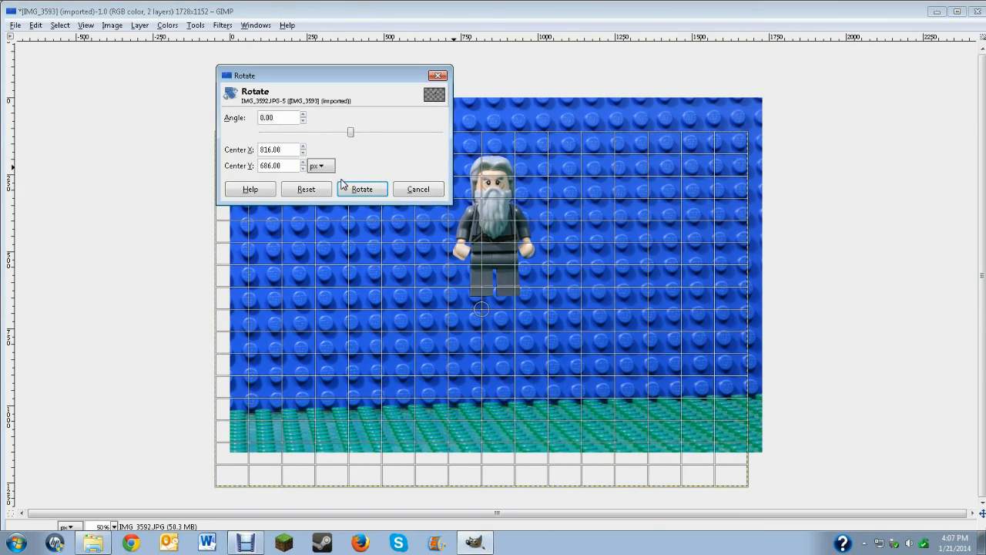
drag(353, 136, 386, 136)
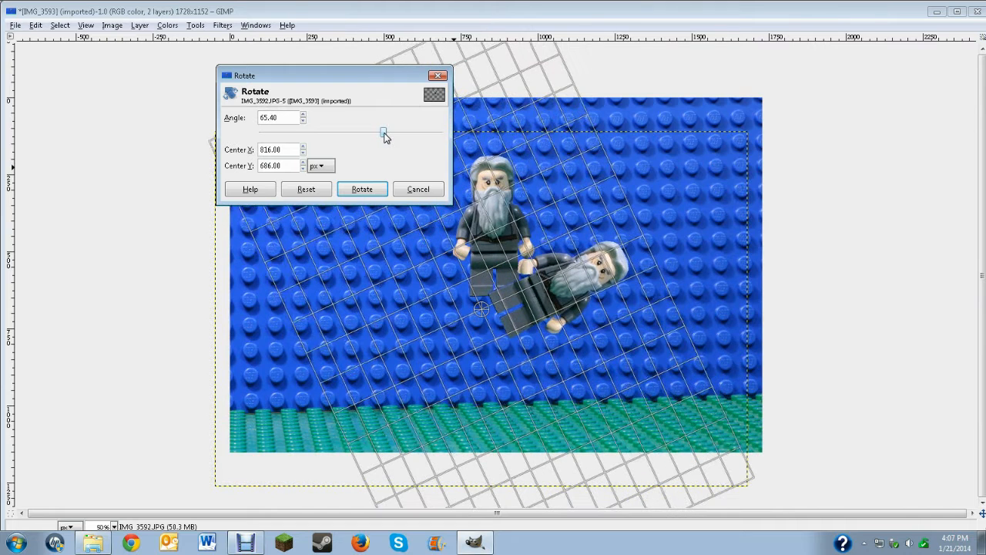
click(363, 190)
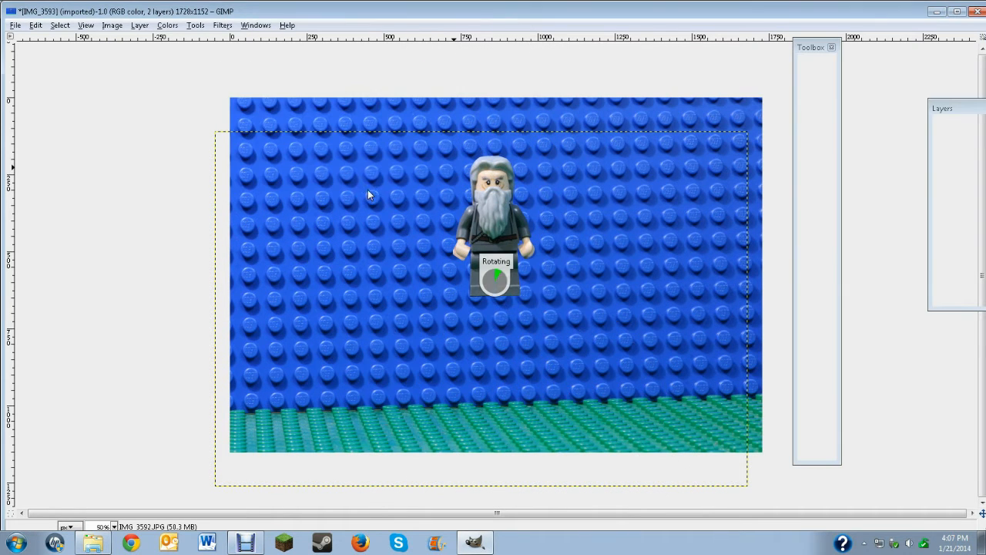
drag(558, 269, 447, 267)
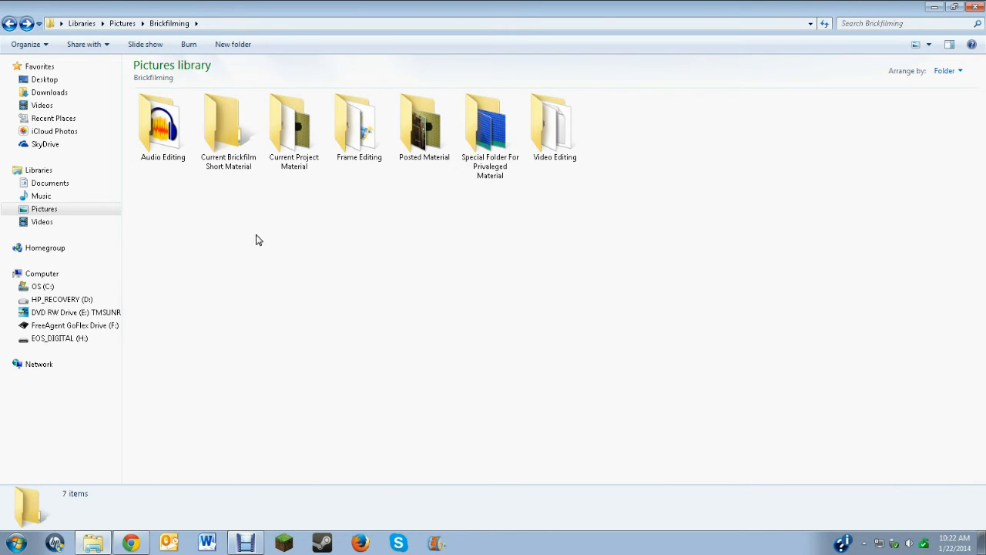
In Windows Explorer, open the Sound Effects folder inside Audio Editing, look through its audio files and close the window
double_click(163, 154)
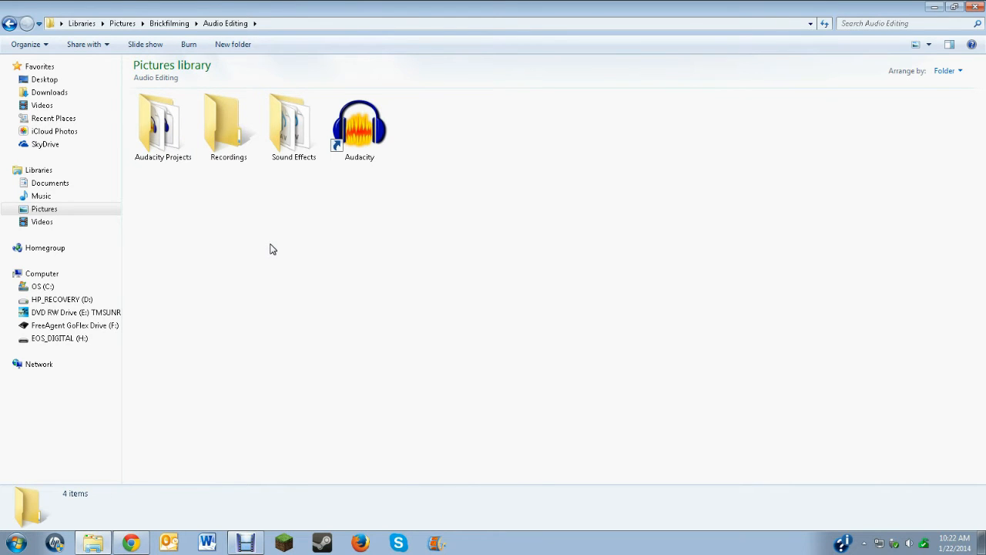
click(292, 150)
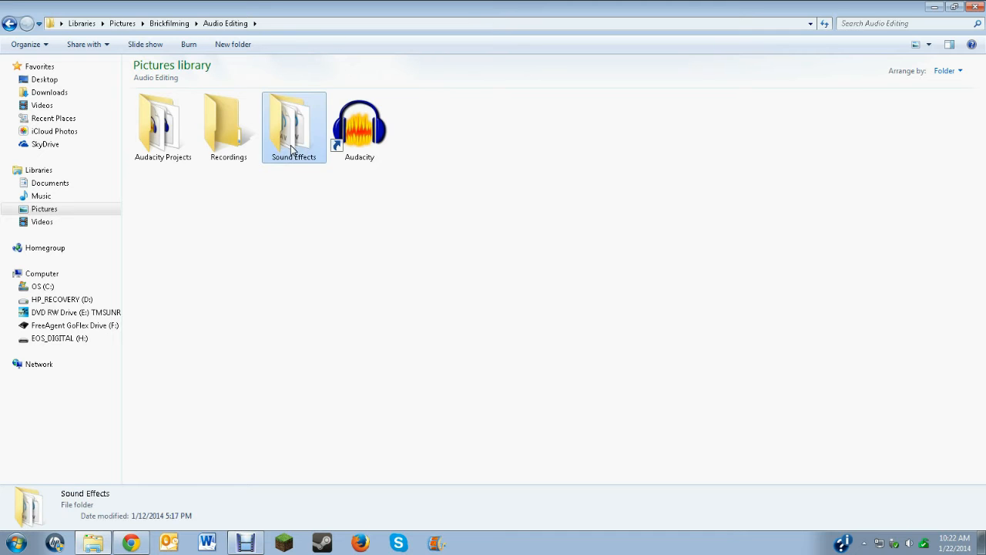
double_click(292, 150)
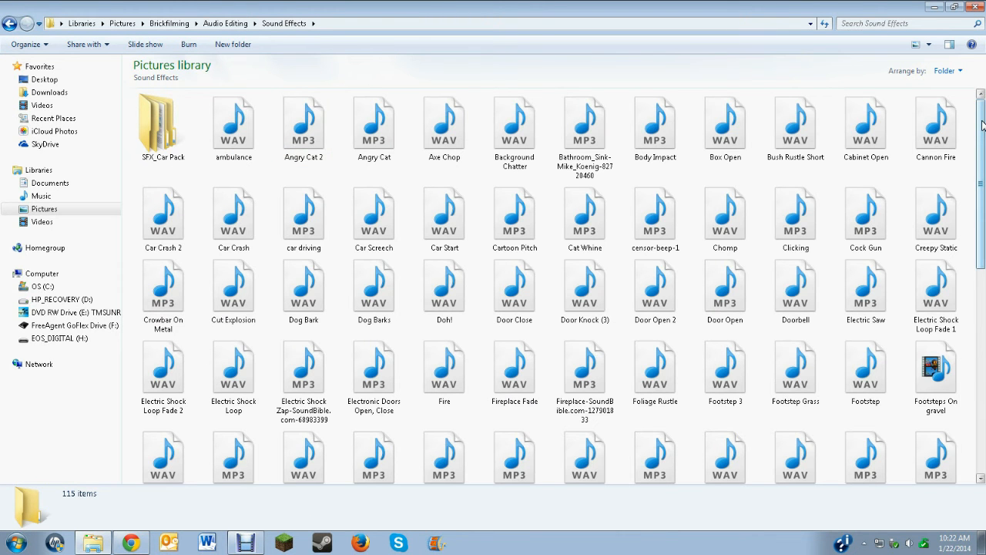
drag(983, 125, 982, 326)
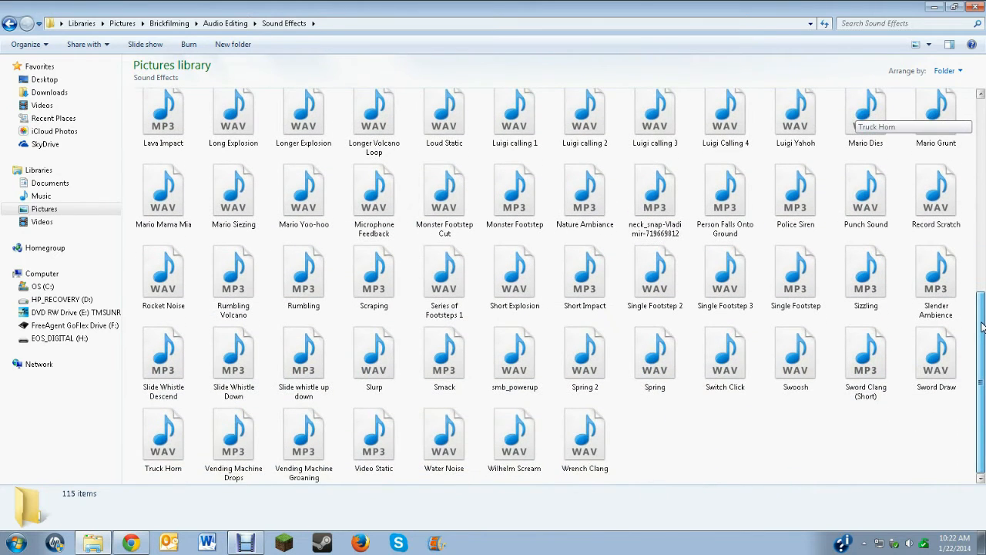
click(975, 6)
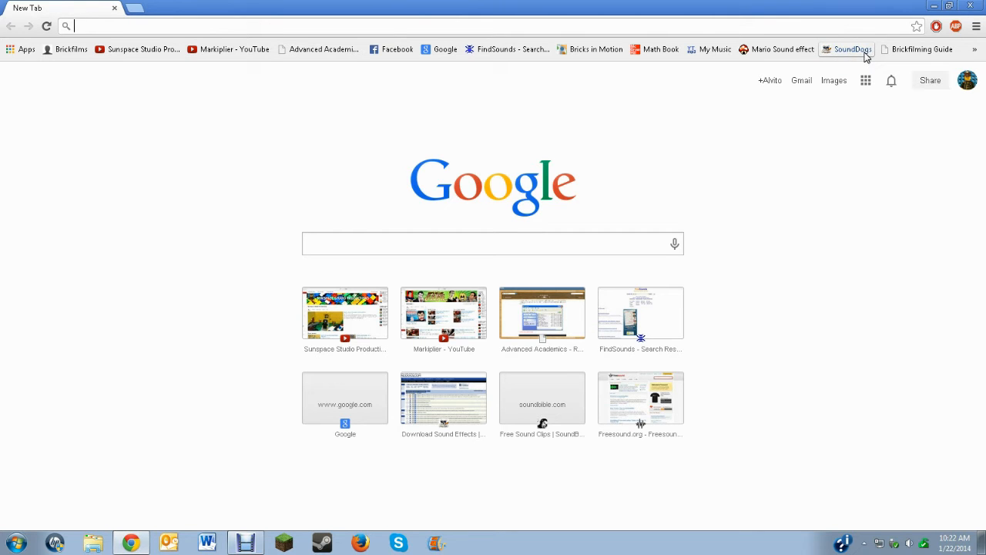
In Chrome, look over the remaining sound effect bookmarks and search Google for "guy screaming sound effect free"
click(974, 51)
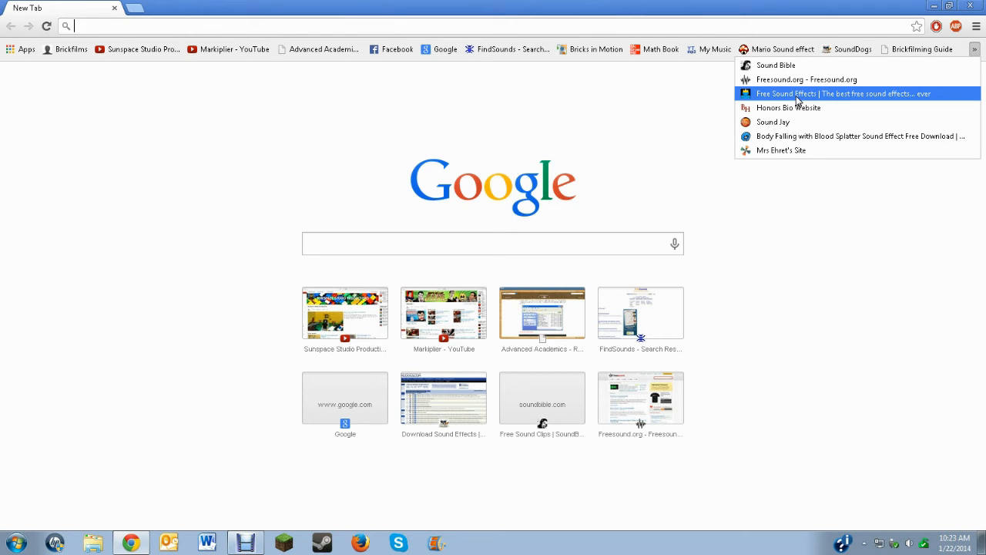
click(628, 119)
click(474, 243)
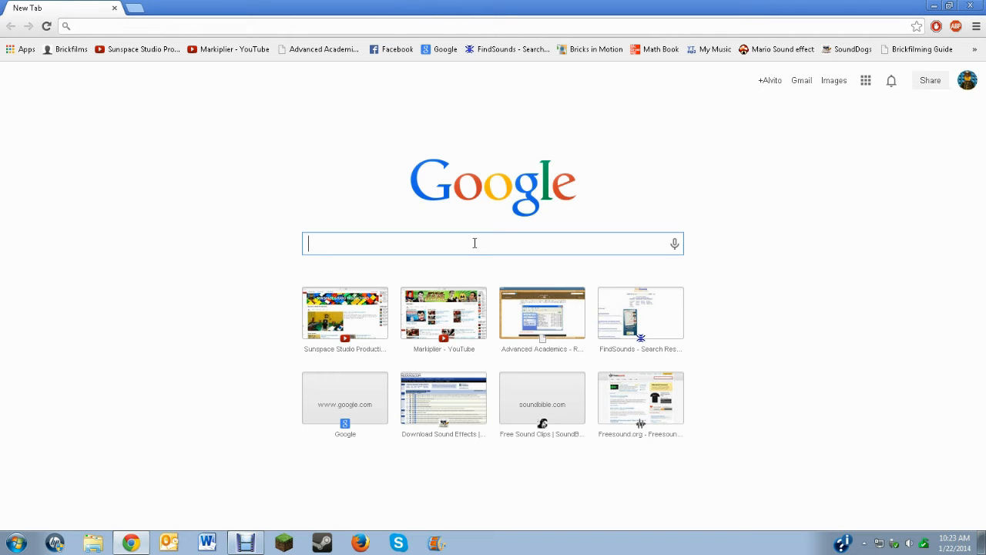
text(gu)
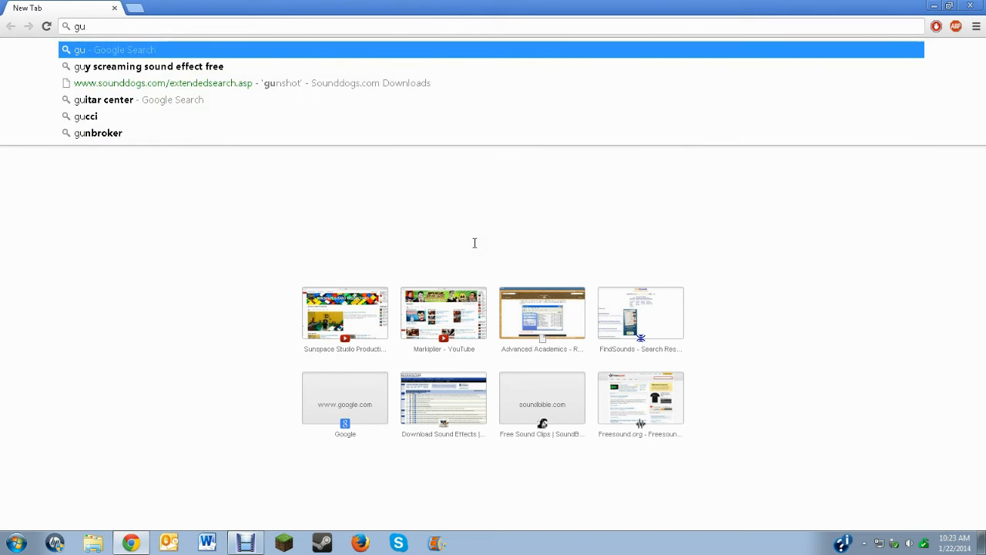
text(y screaming sound effec)
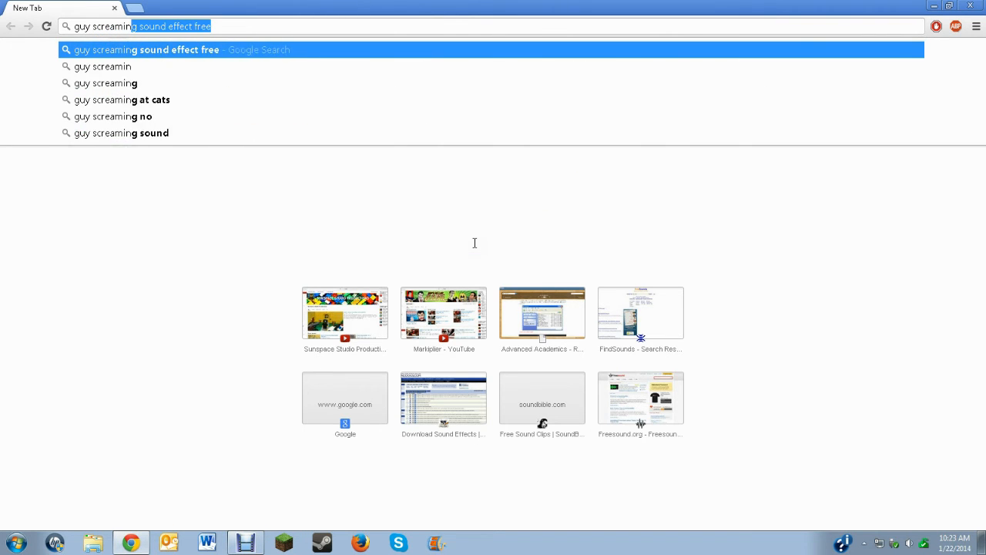
text(t free)
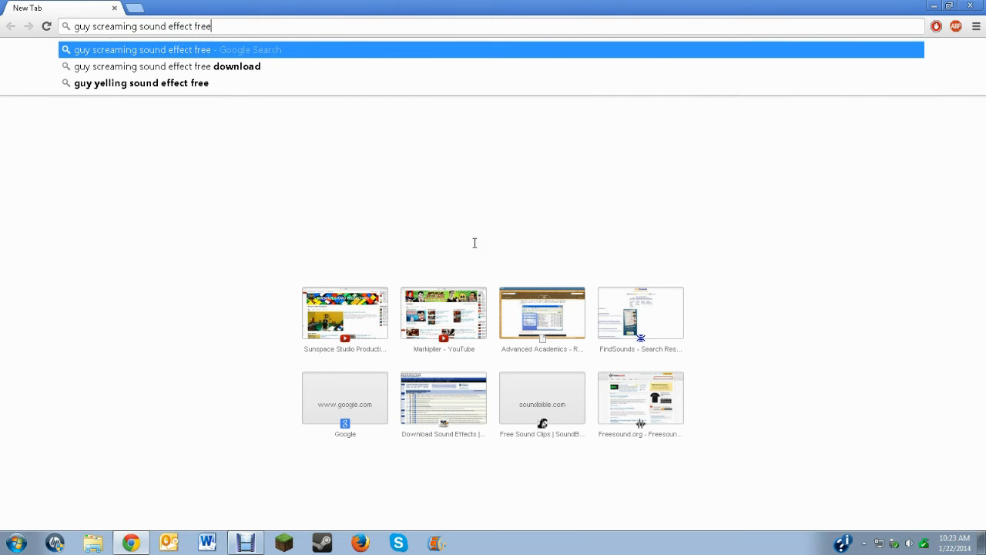
key(Return)
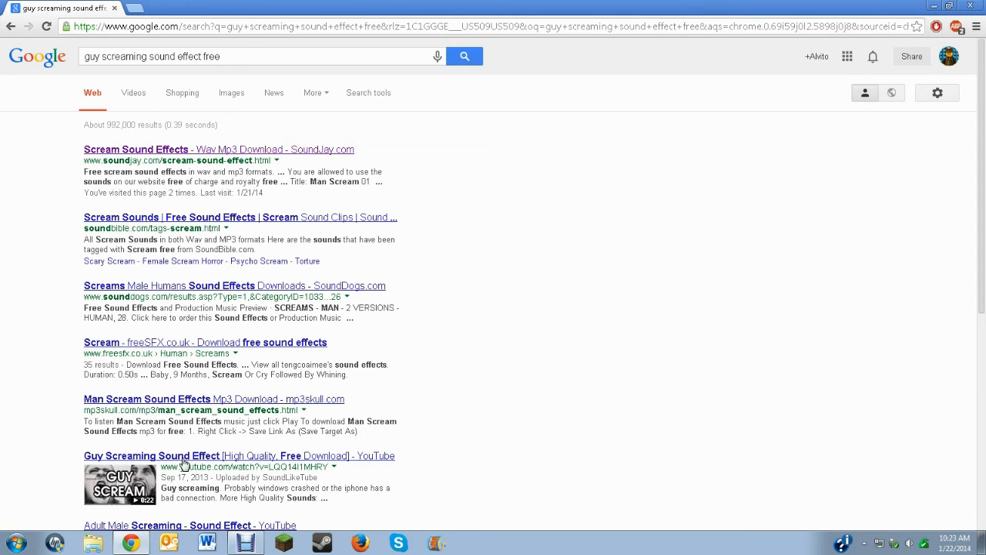
Open the SoundJay scream sound effects page, look through the listed sounds and preview Man Scream 01
click(140, 153)
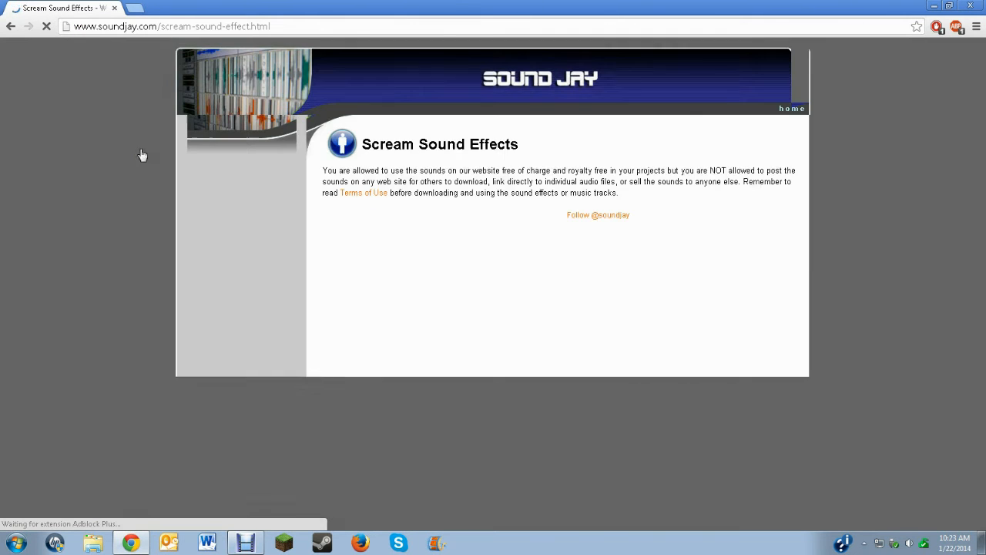
scroll(425, 198, down, 3)
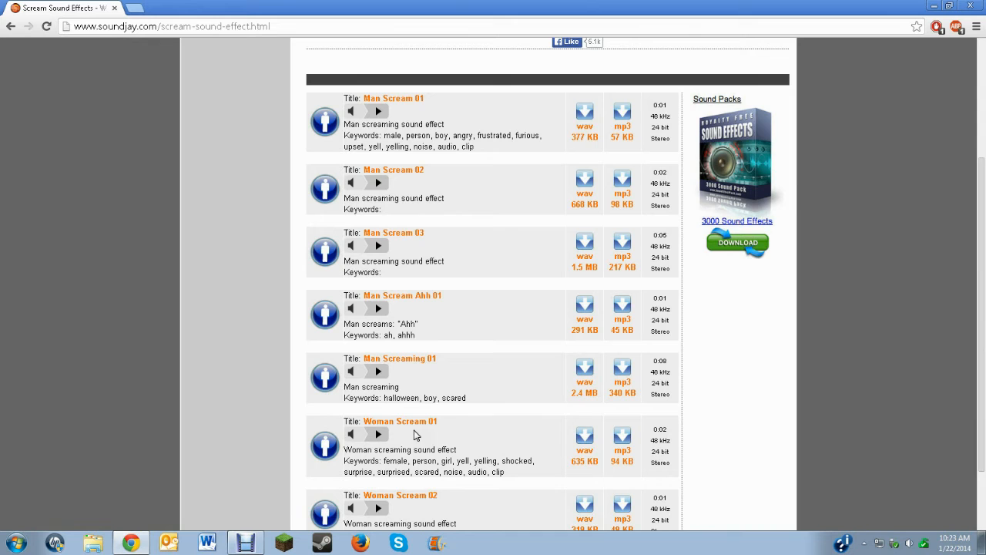
scroll(431, 309, up, 3)
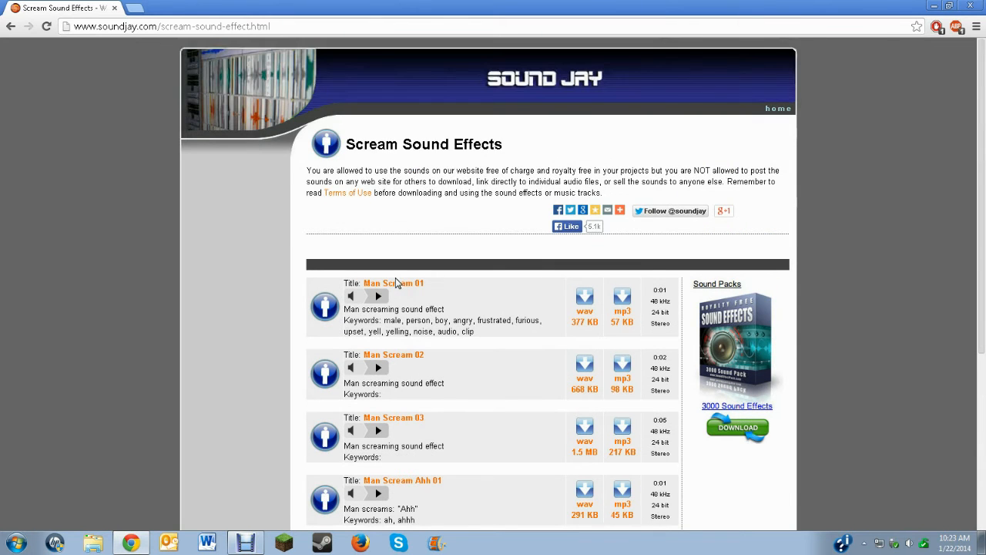
click(378, 300)
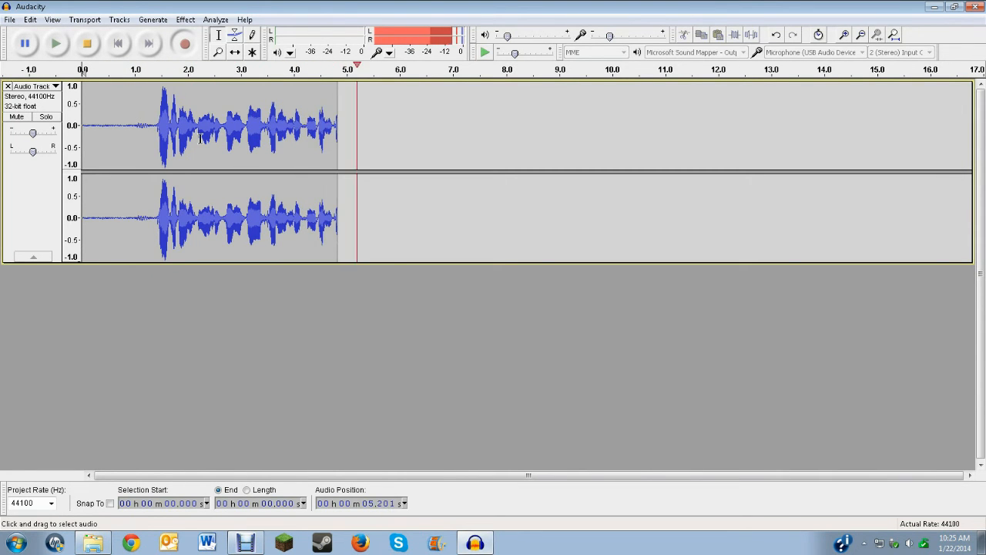
In Audacity, stop the voice recording and play part of it back from about 0.16 s
click(87, 43)
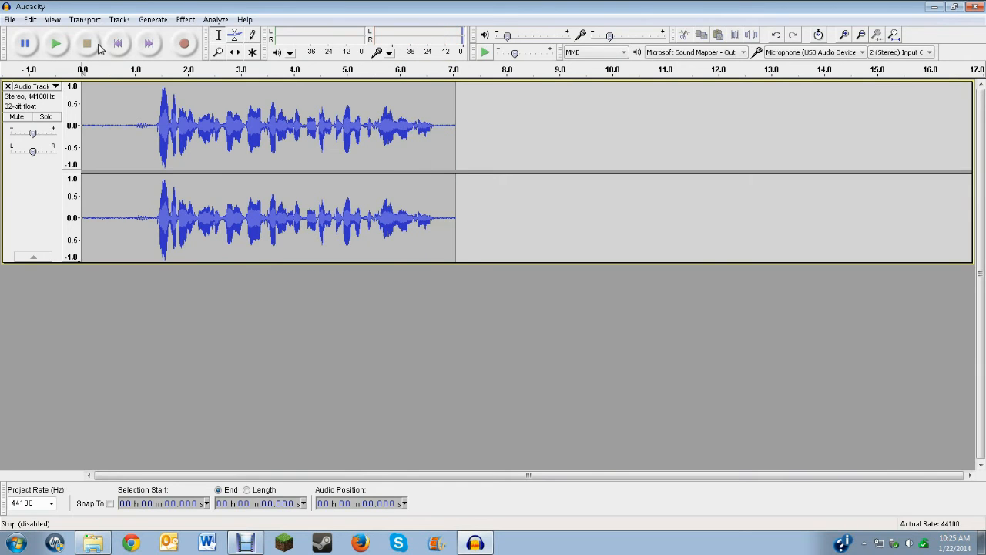
click(91, 105)
click(56, 44)
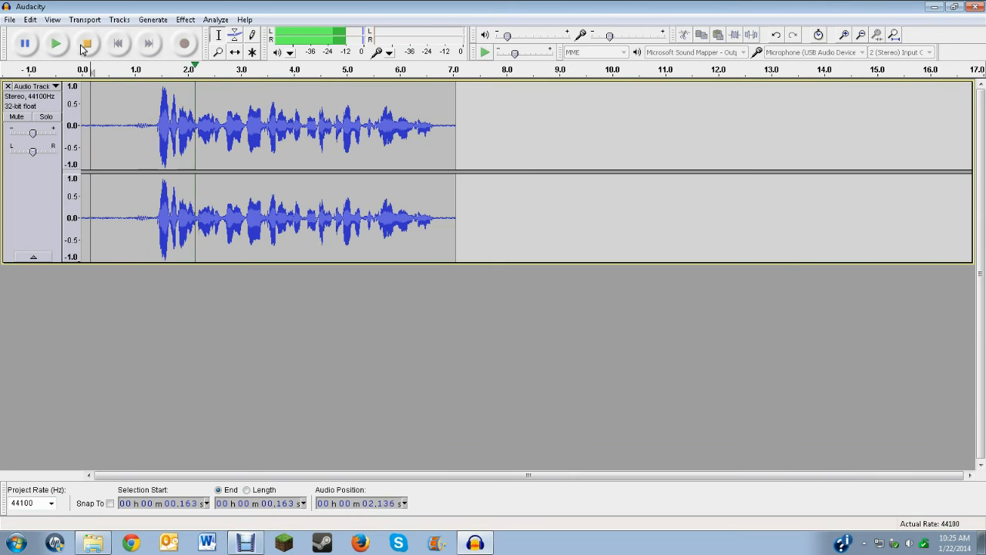
click(87, 45)
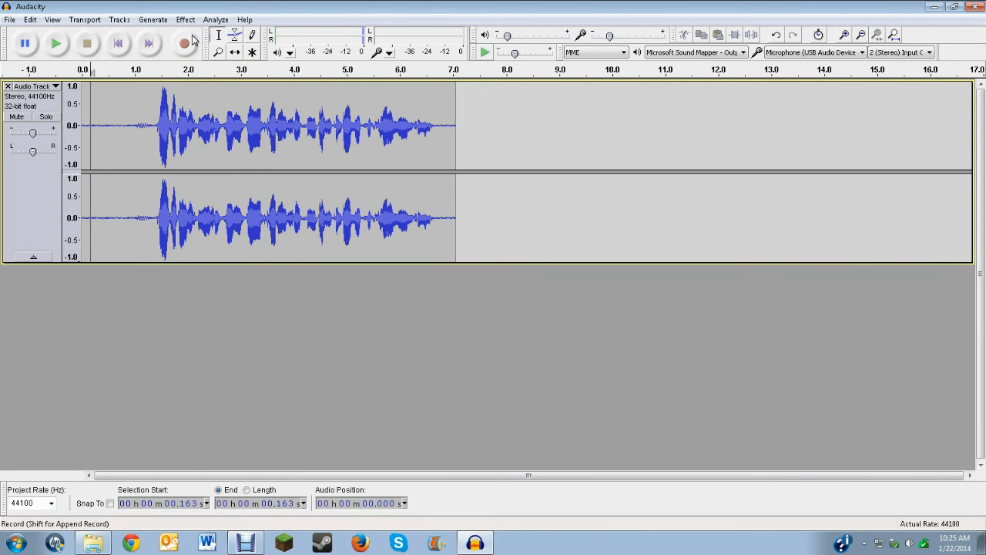
Try deleting the end of the recording from about 4.75 s onward, and undo the deletion
drag(498, 135, 334, 141)
key(Delete)
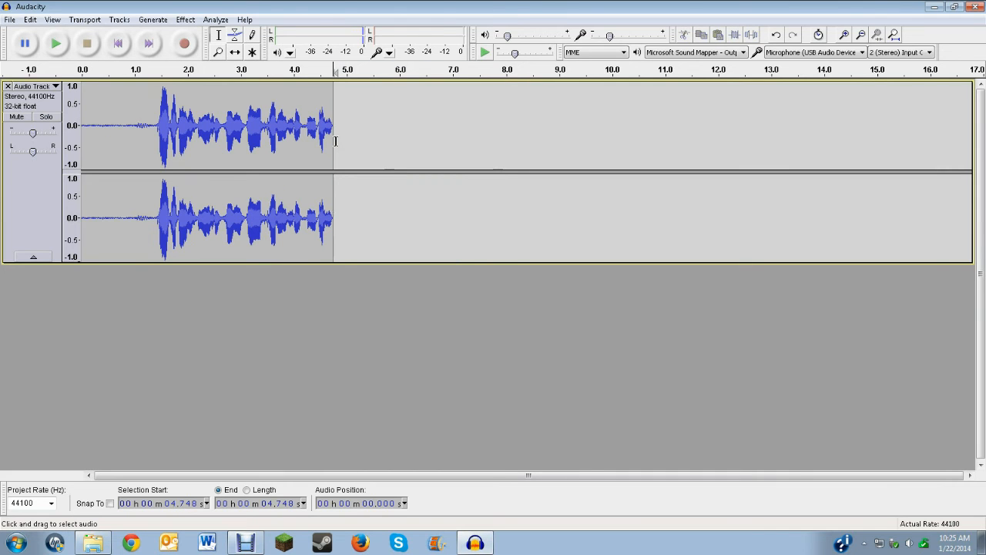
key(ctrl+z)
click(598, 116)
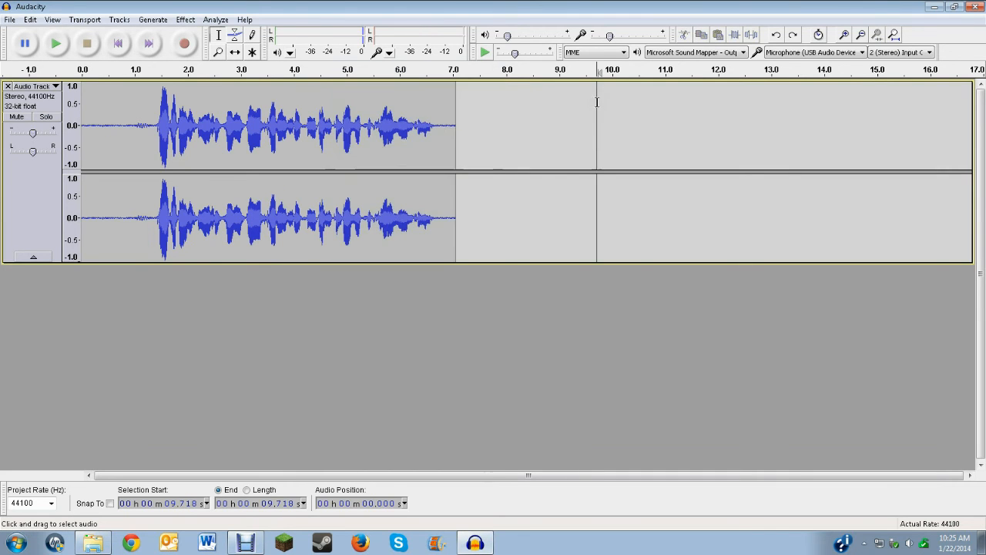
Lower the pitch of the recording slightly with the Change Pitch effect
click(185, 21)
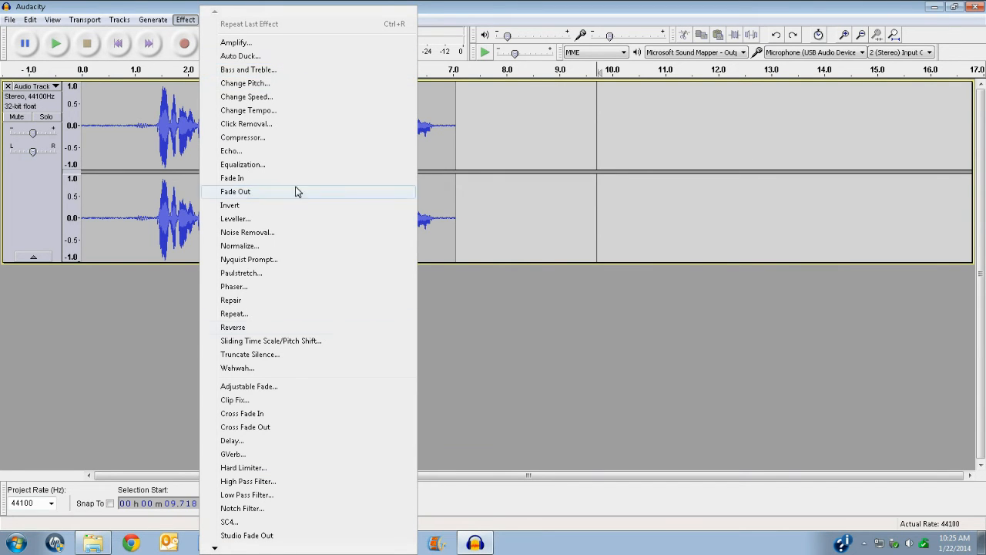
click(243, 83)
drag(493, 332, 475, 331)
click(528, 353)
Play back the pitch-shifted recording from about 0.17 s and stop it
click(142, 129)
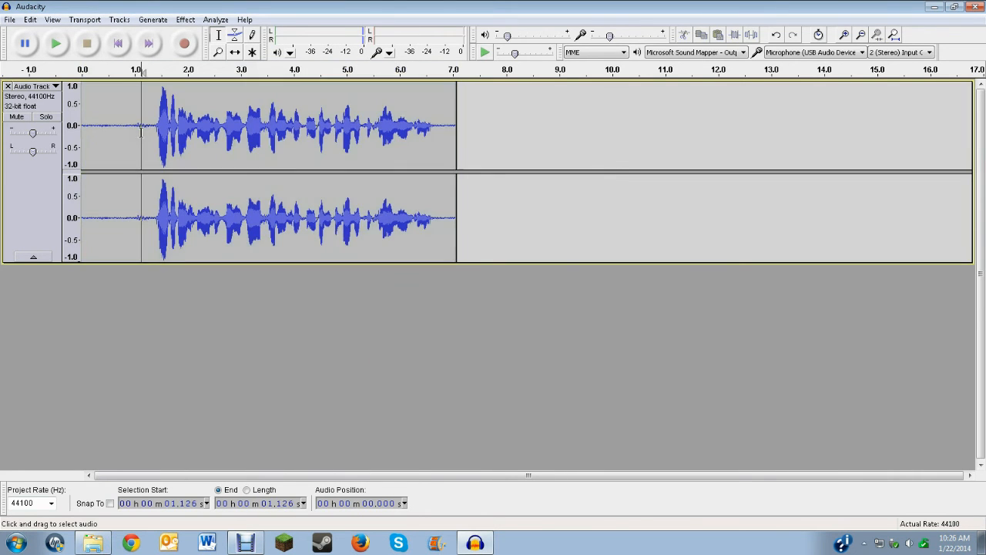
drag(149, 101, 84, 100)
click(90, 101)
key(space)
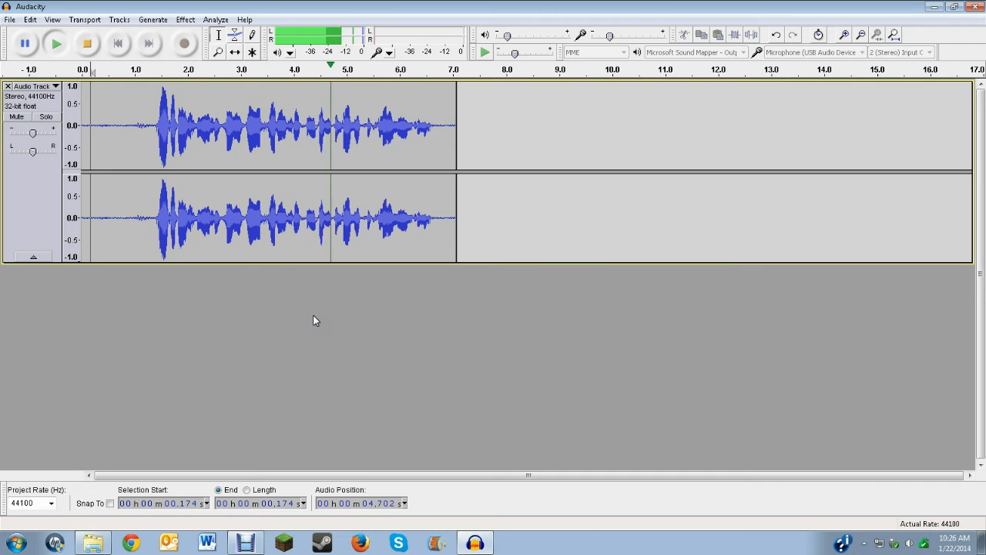
key(space)
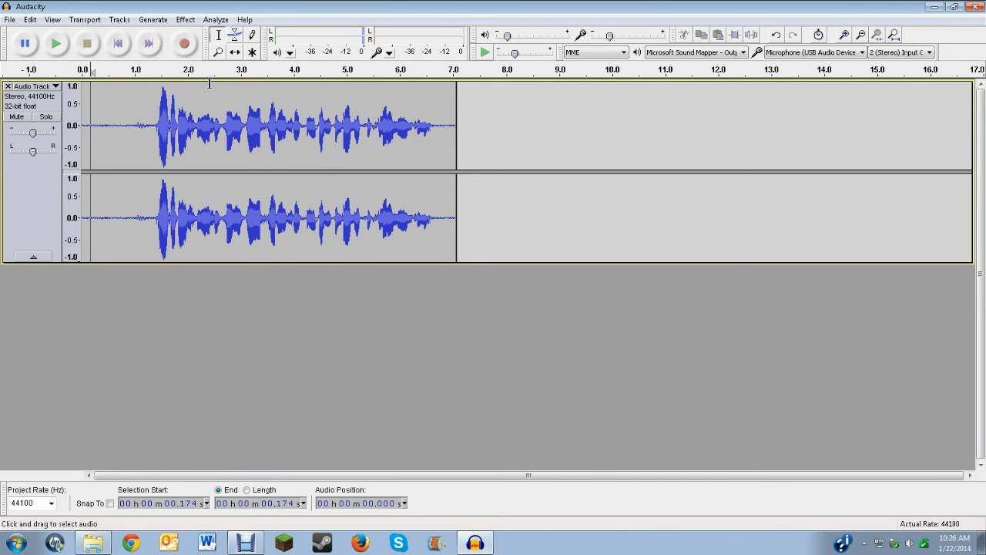
Select the entire recording and speed it up slightly with the Change Speed effect
key(ctrl+a)
click(183, 19)
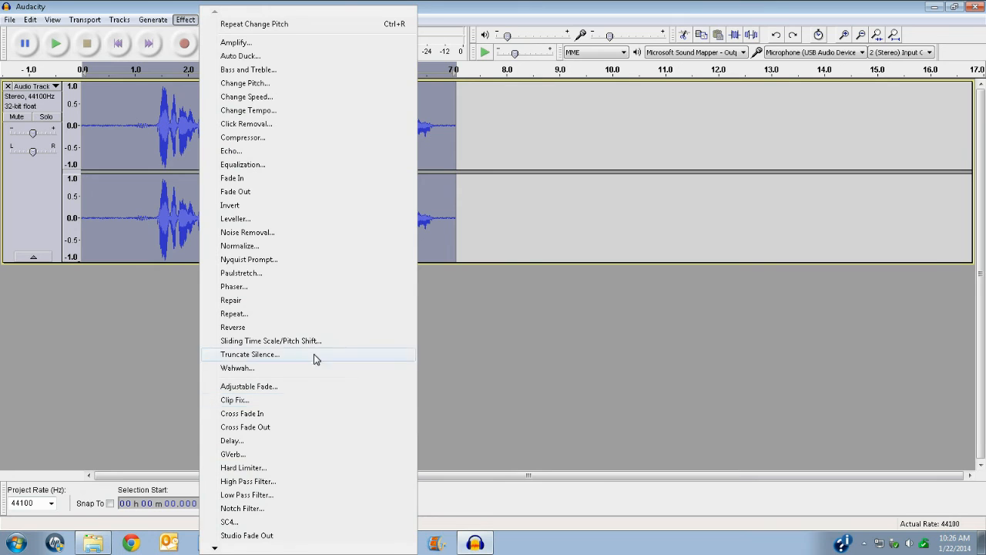
click(246, 97)
click(515, 280)
click(506, 280)
drag(495, 284, 506, 282)
click(527, 323)
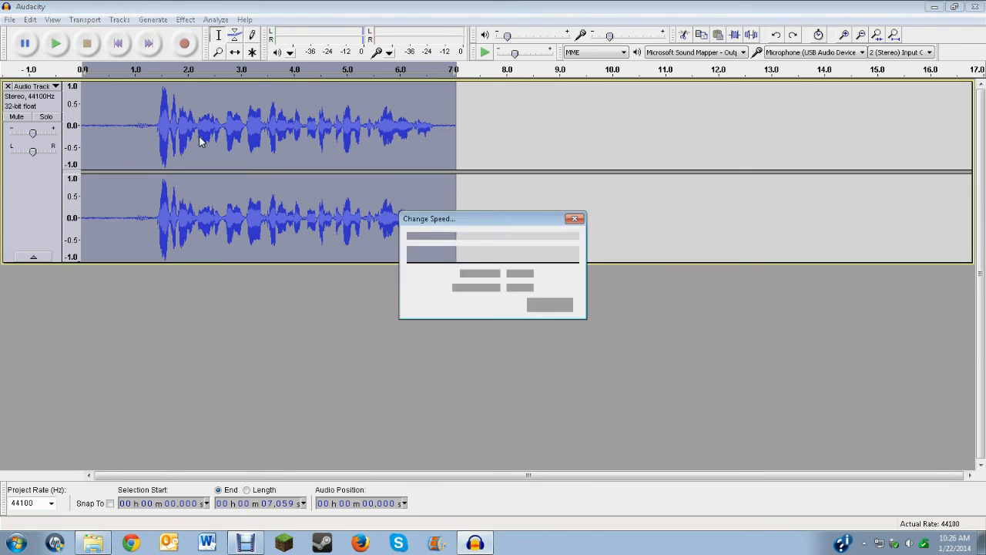
Play back the sped-up recording from about 0.58 s, stop it and look over the available effects
click(112, 120)
key(space)
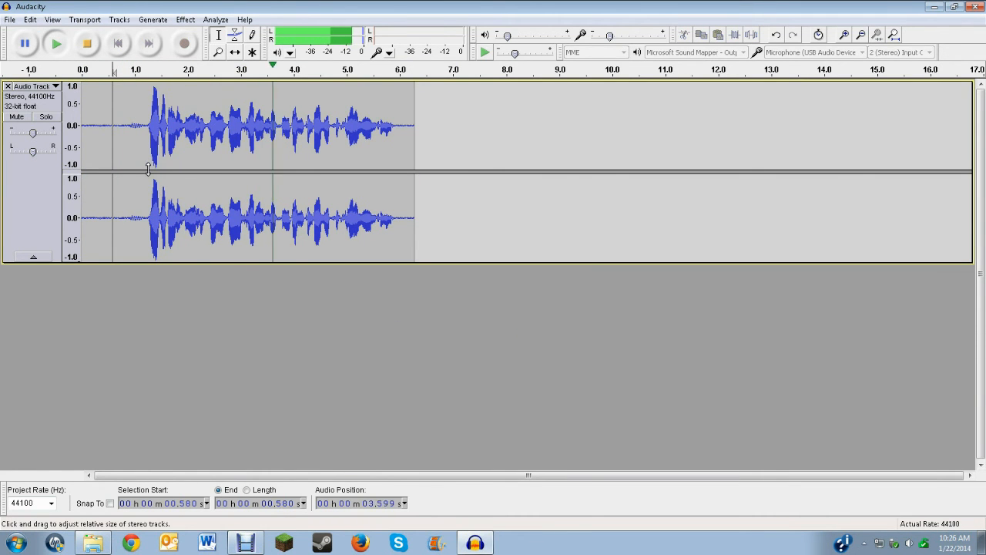
key(space)
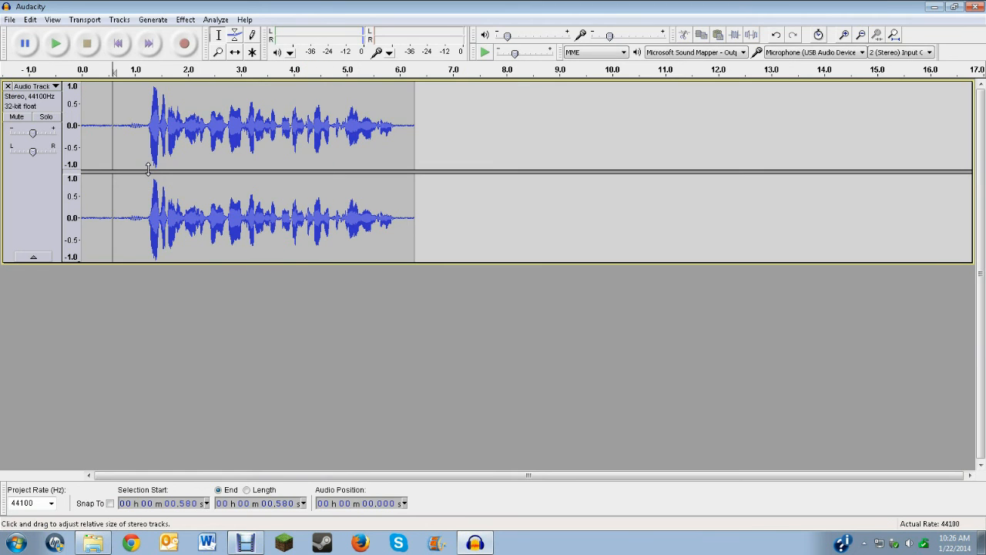
click(185, 19)
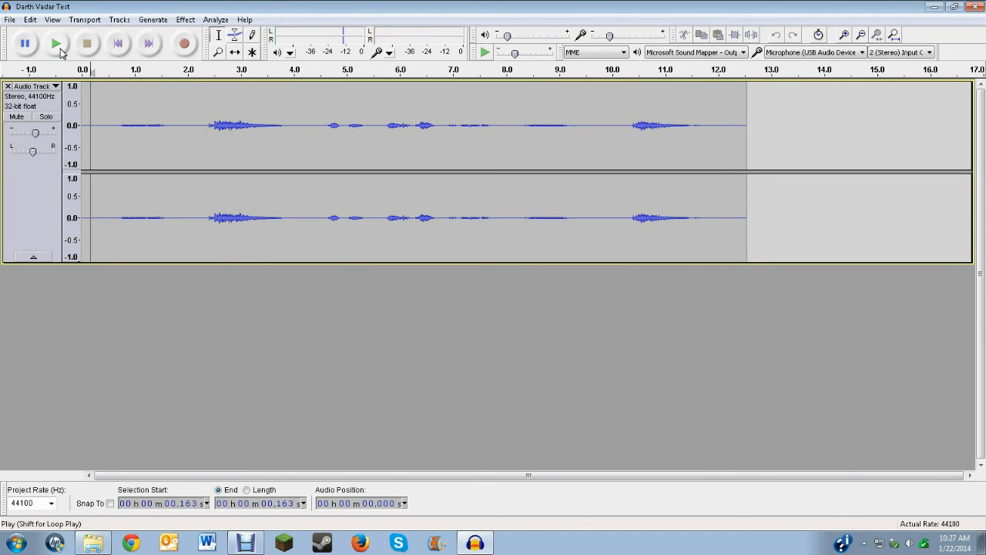
Listen to the Darth Vadar Test project from about 0.16 s and stop playback
click(60, 49)
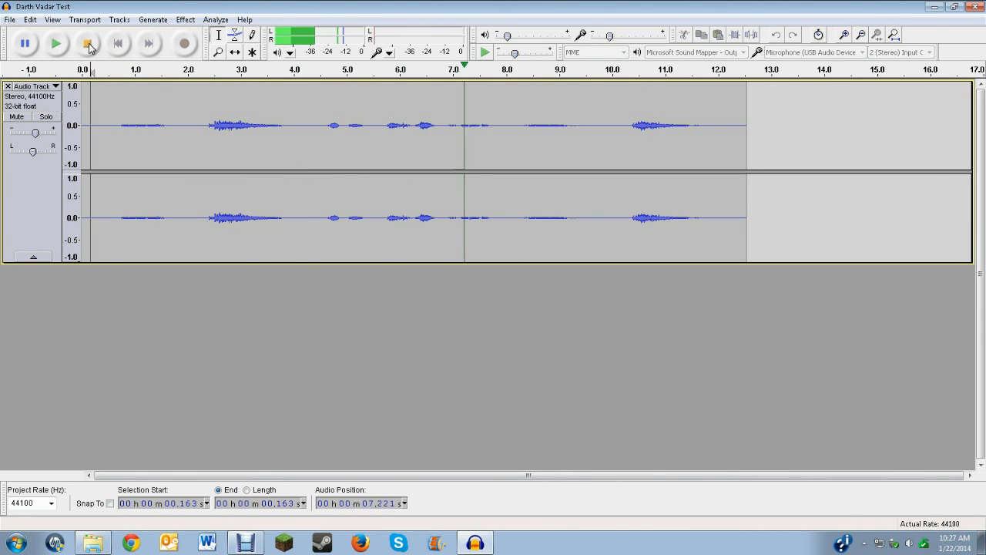
click(90, 46)
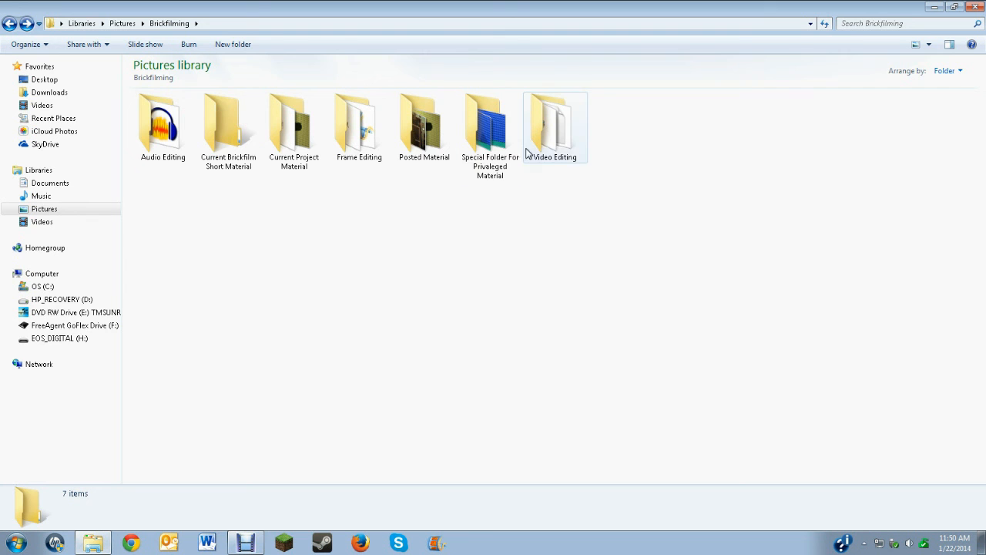
In Windows Explorer, open the Video Editing folder inside Brickfilming
double_click(553, 146)
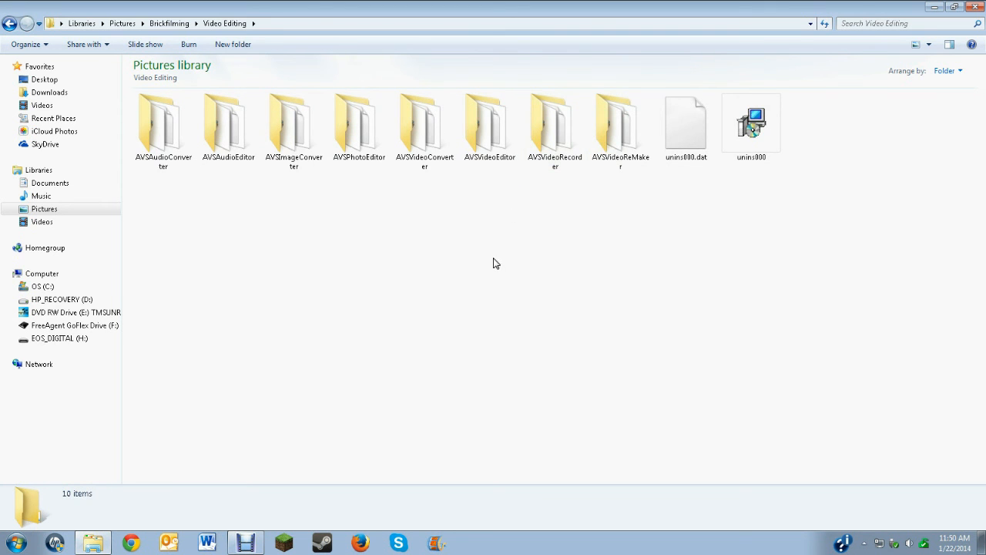